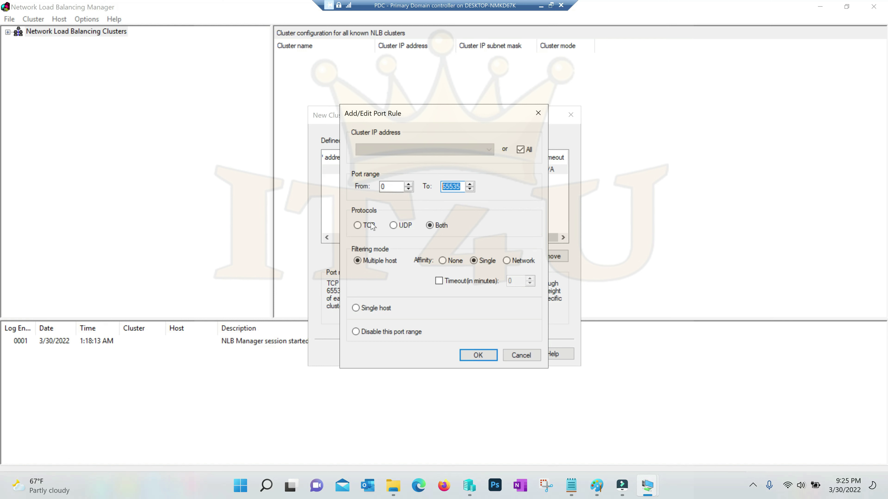
Accept the port rule covering ports 0 to 65535 for both protocols and finish creating the new cluster.
{"action": "left_click", "coordinate": [461, 354]}
{"action": "left_click", "coordinate": [486, 354]}
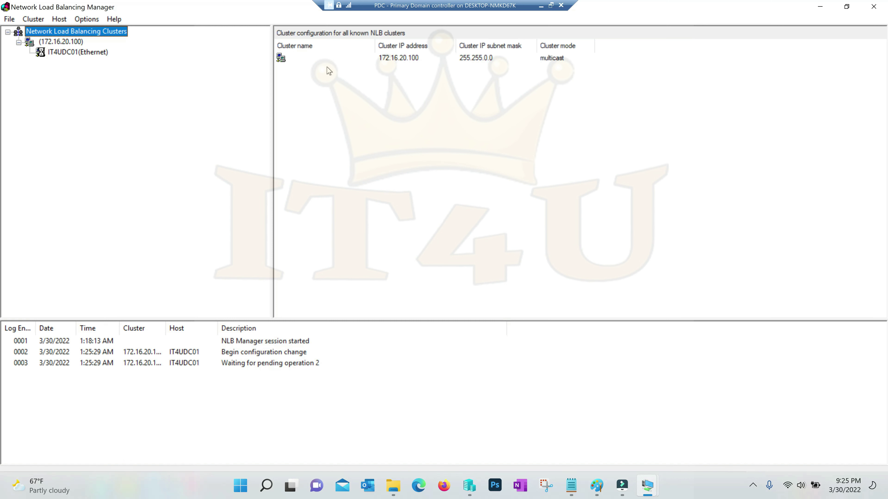
Check the port rules configured on host IT4UDC01 in the new cluster.
{"action": "left_click", "coordinate": [92, 57]}
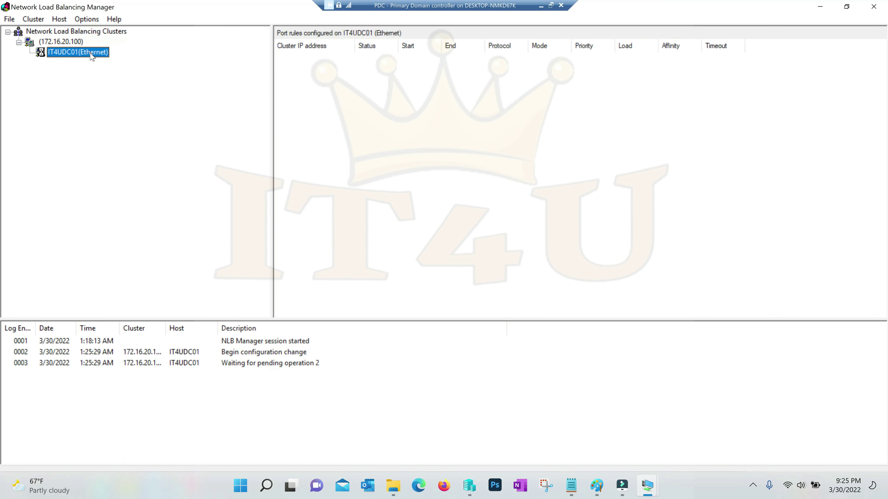
{"action": "left_click", "coordinate": [358, 61]}
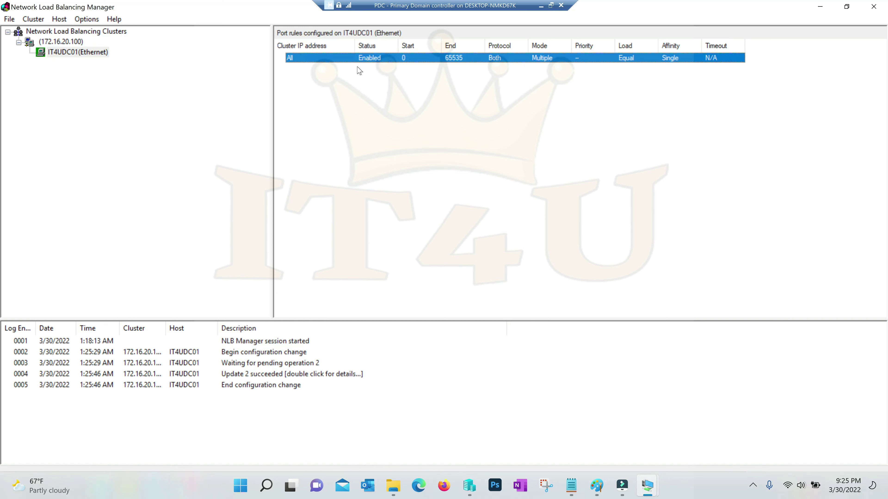
{"action": "left_click", "coordinate": [382, 72]}
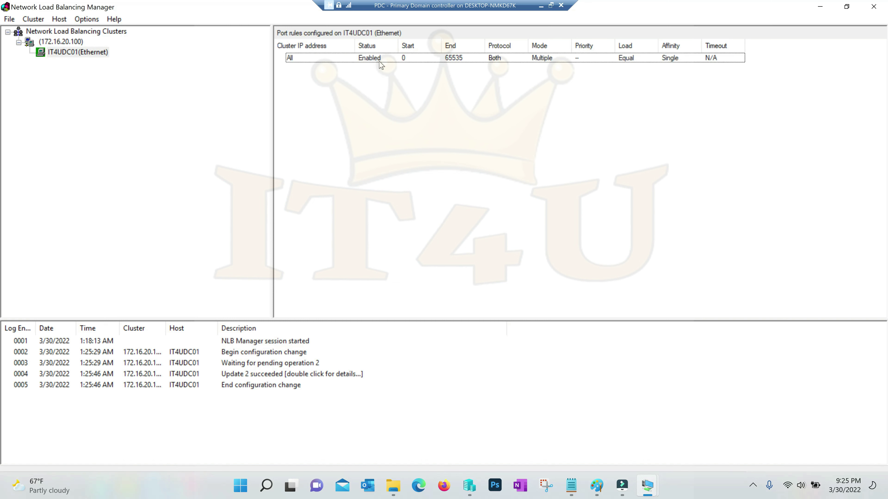
Add host 172.16.20.6 to the 172.16.20.100 cluster with priority 2.
{"action": "left_click", "coordinate": [60, 41]}
{"action": "right_click", "coordinate": [63, 43]}
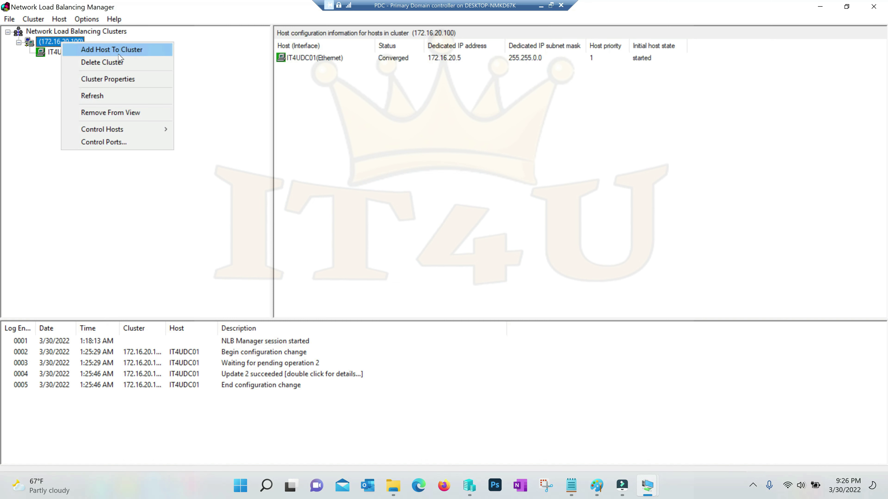
{"action": "left_click", "coordinate": [132, 50]}
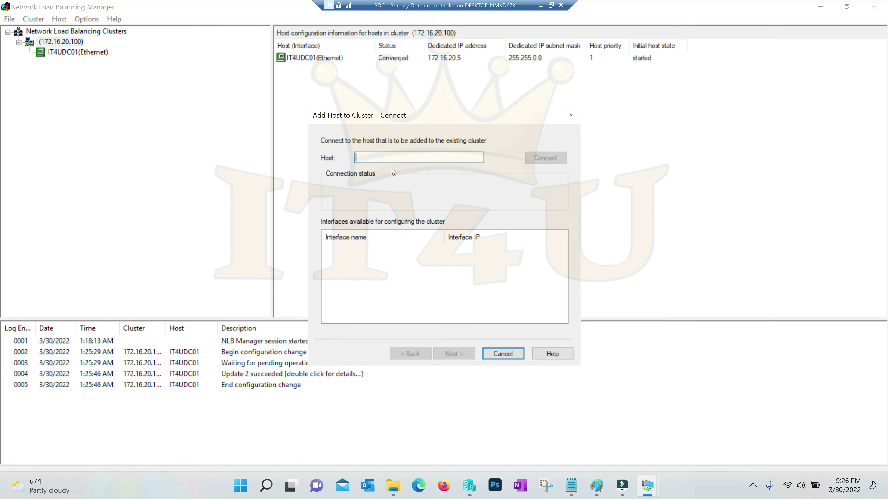
{"action": "type", "text": "172.16.20.6"}
{"action": "key", "text": "Return"}
{"action": "type", "text": "7"}
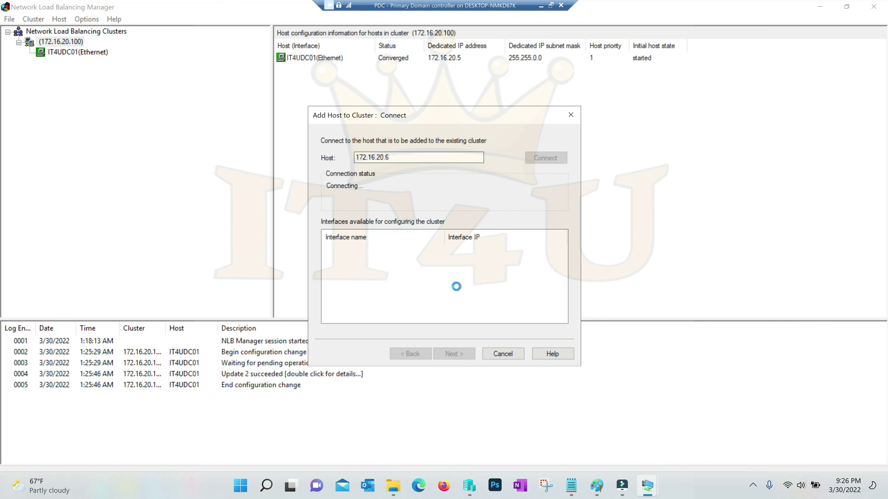
{"action": "left_click", "coordinate": [460, 356]}
{"action": "left_click", "coordinate": [454, 354]}
{"action": "left_click", "coordinate": [411, 354]}
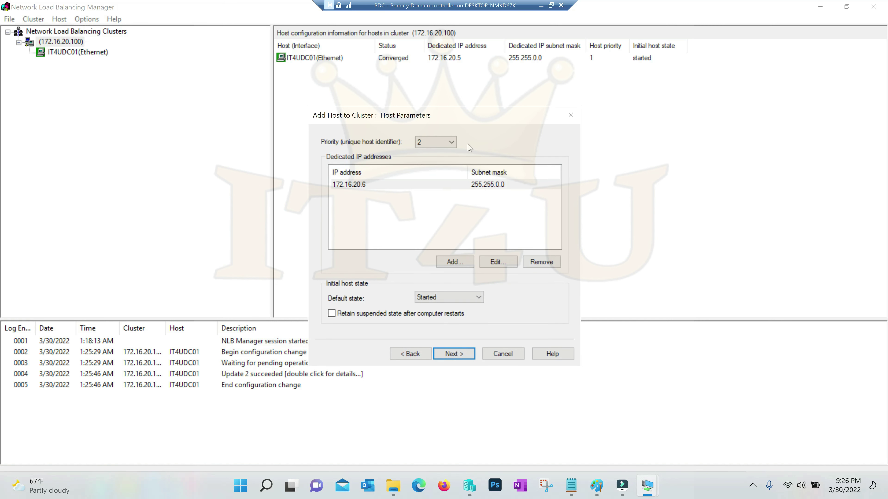
{"action": "left_click", "coordinate": [451, 142]}
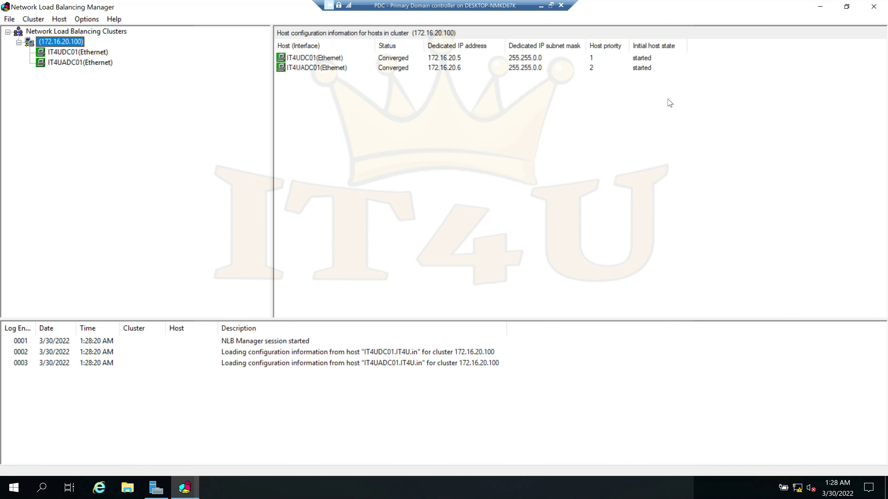
Minimize Network Load Balancing Manager and open Internet Information Services (IIS) Manager from Server Manager.
{"action": "left_click", "coordinate": [820, 6]}
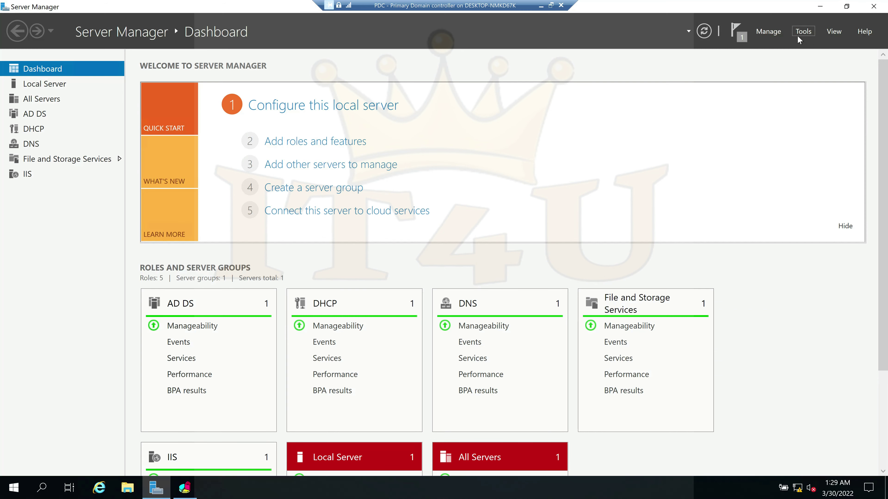
{"action": "left_click", "coordinate": [804, 32]}
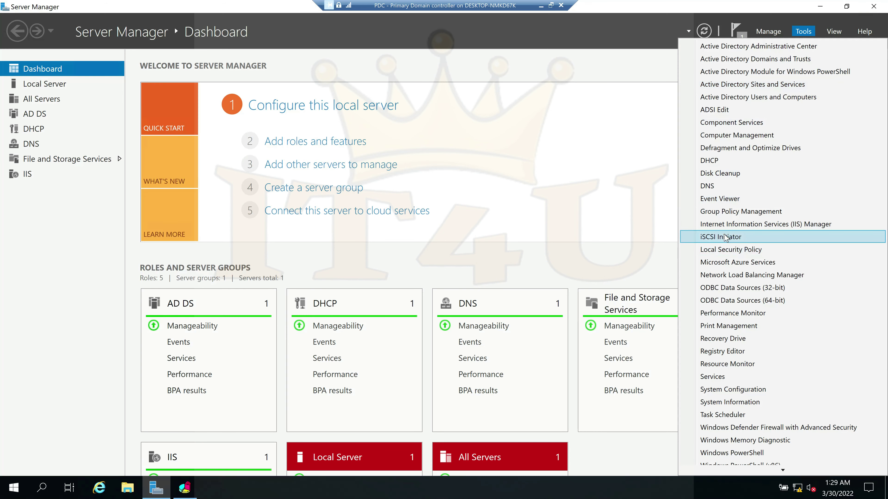
{"action": "left_click", "coordinate": [783, 228]}
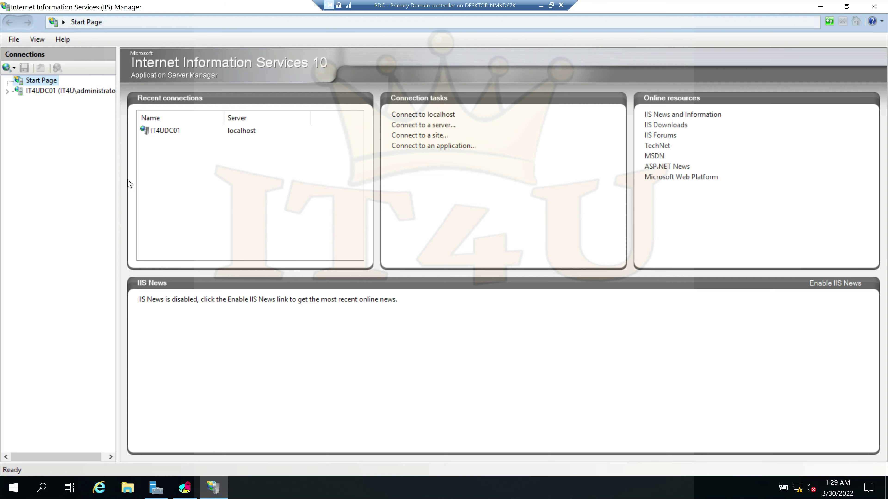
Select the Default Web Site under IT4UDC01's sites and browse it over HTTP on port 80.
{"action": "left_click_drag", "start_coordinate": [122, 162], "coordinate": [130, 162]}
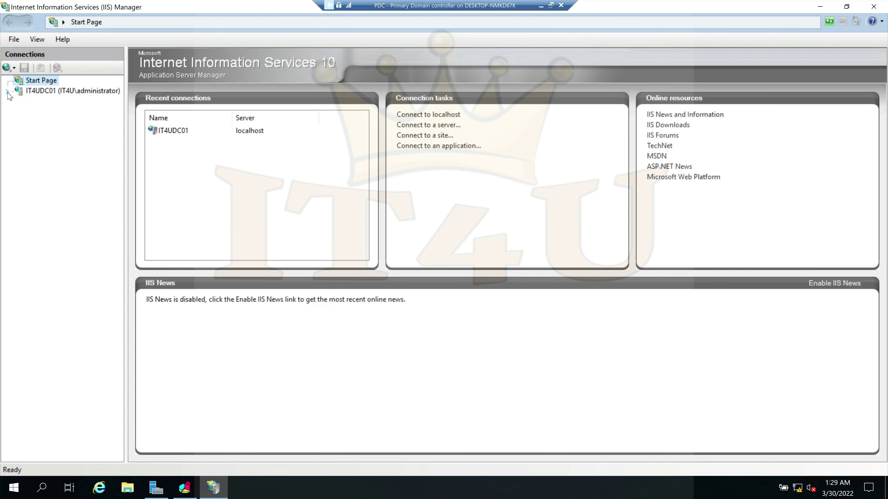
{"action": "double_click", "coordinate": [41, 92]}
{"action": "left_click", "coordinate": [41, 113]}
{"action": "left_click", "coordinate": [16, 112]}
{"action": "left_click", "coordinate": [63, 123]}
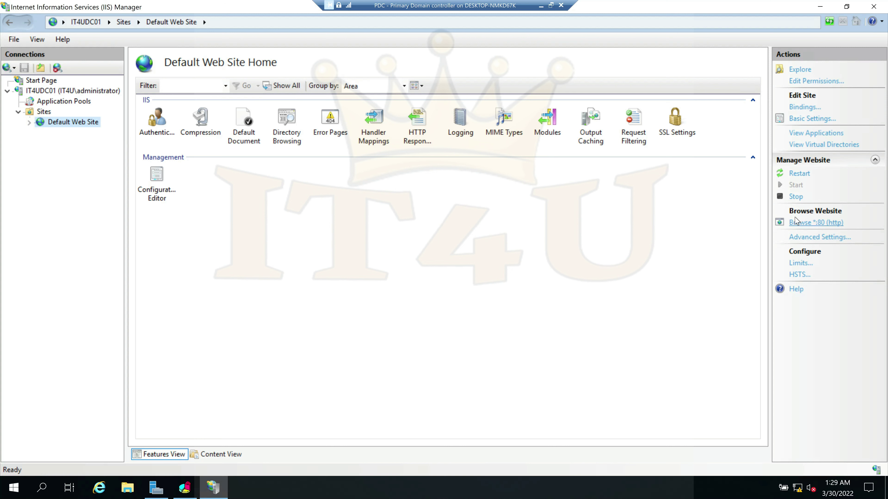
{"action": "left_click", "coordinate": [802, 224]}
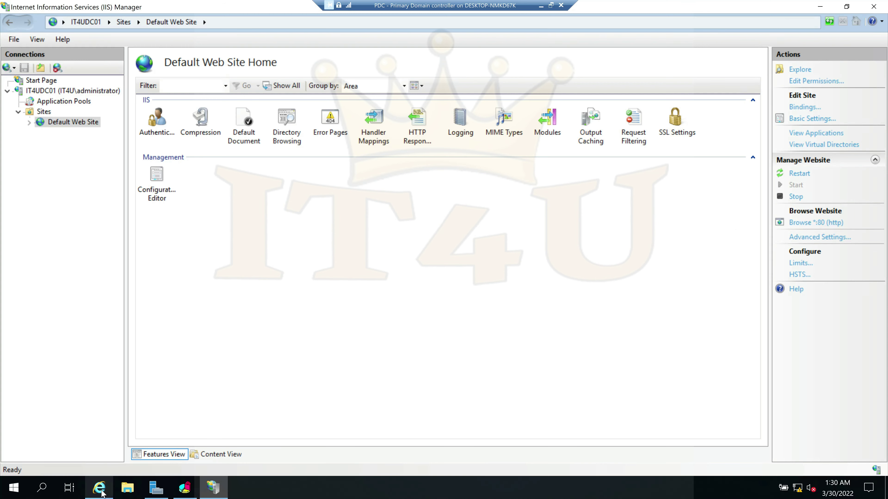
{"action": "left_click", "coordinate": [342, 25]}
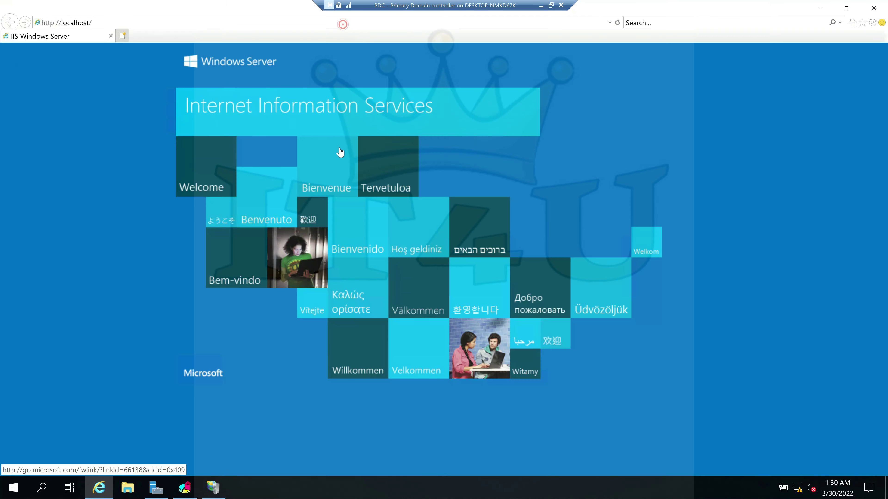
Load the IIS page at 172.16.20.5 in a new browser tab, accepting the security alert.
{"action": "left_click", "coordinate": [100, 23]}
{"action": "left_click", "coordinate": [137, 79]}
{"action": "left_click", "coordinate": [122, 36]}
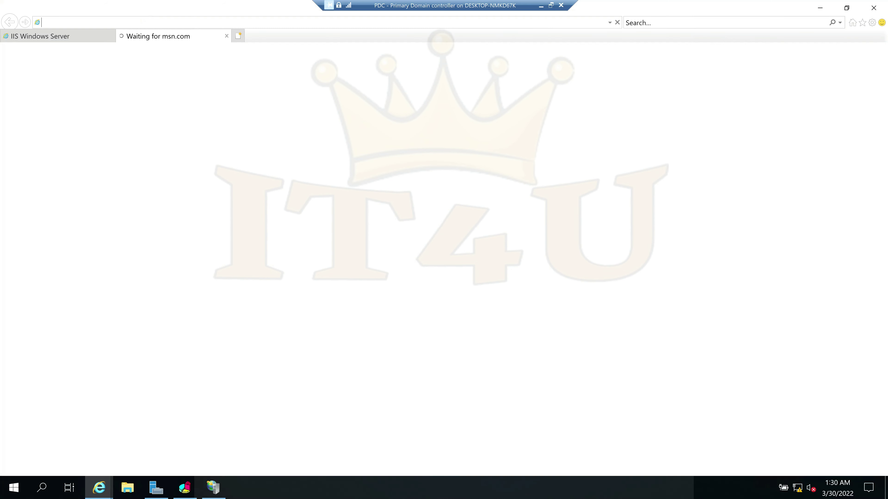
{"action": "left_click", "coordinate": [239, 36]}
{"action": "left_click", "coordinate": [210, 22]}
{"action": "type", "text": "172.126"}
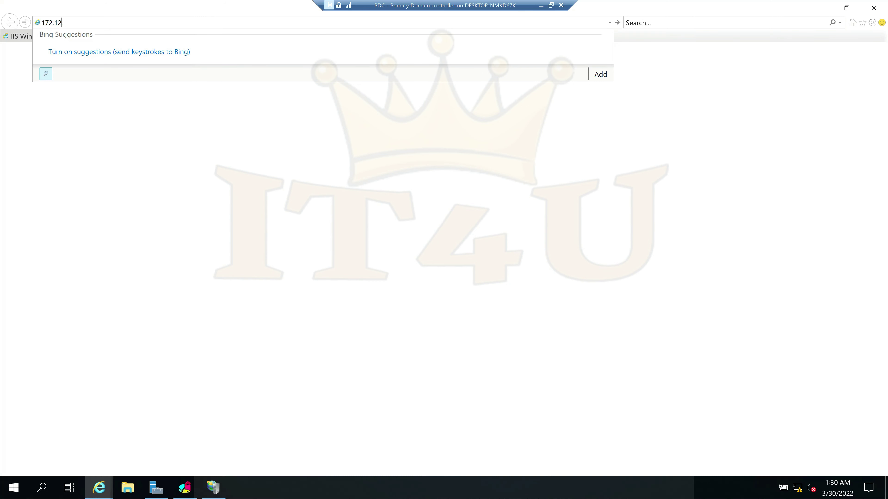
{"action": "key", "text": "BackSpace"}
{"action": "type", "text": "6.20.5"}
{"action": "key", "text": "Return"}
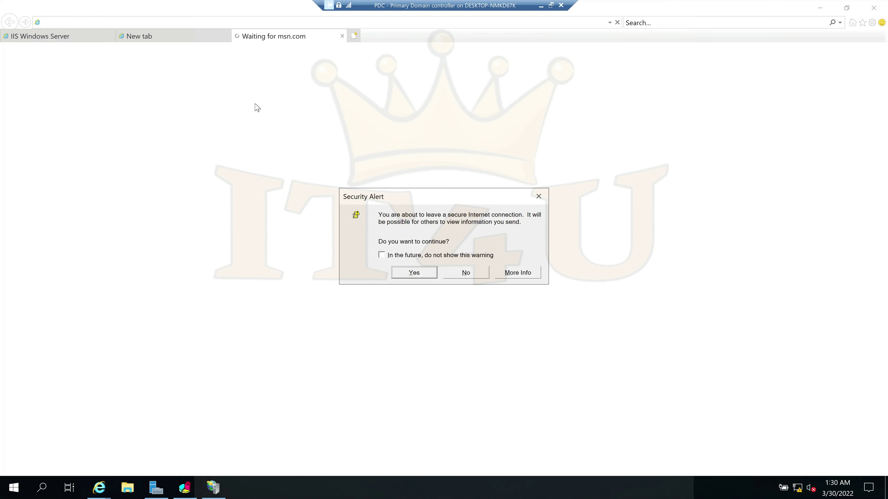
{"action": "left_click", "coordinate": [405, 271]}
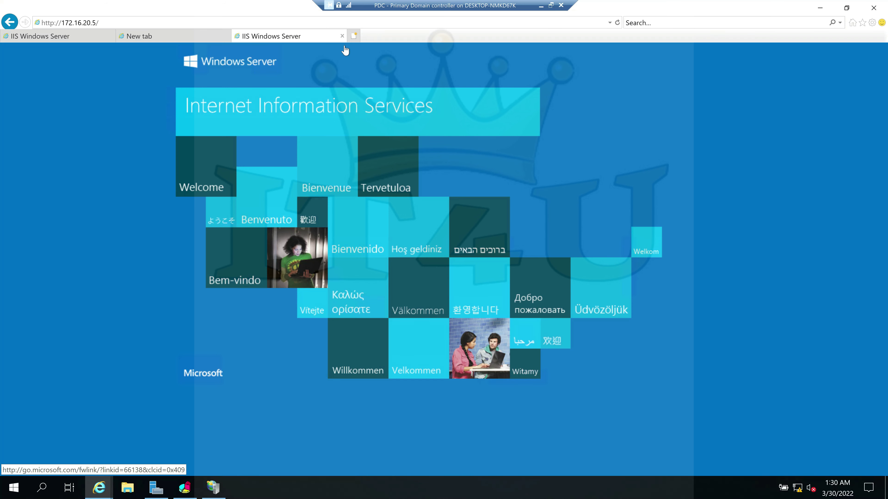
Close the 172.16.20.5 tab and load the IIS page at 172.16.20.6, accepting the security alert.
{"action": "left_click", "coordinate": [343, 36]}
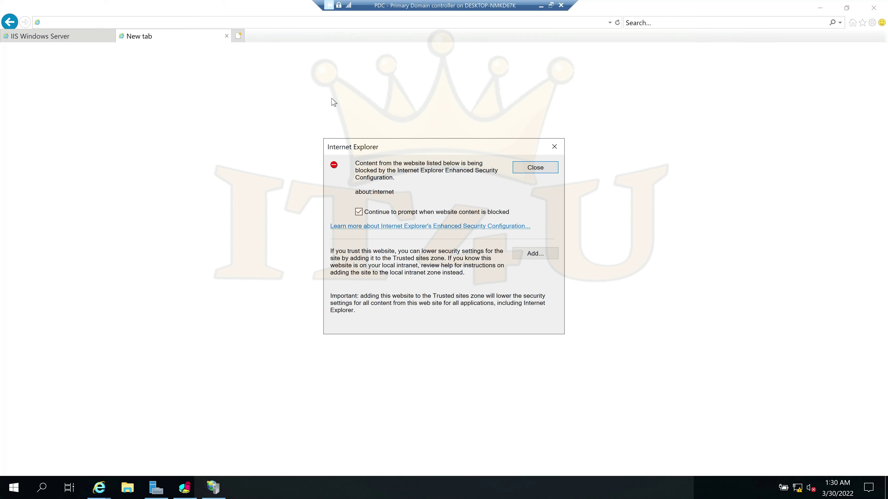
{"action": "key", "text": "Return"}
{"action": "type", "text": "172.16.20."}
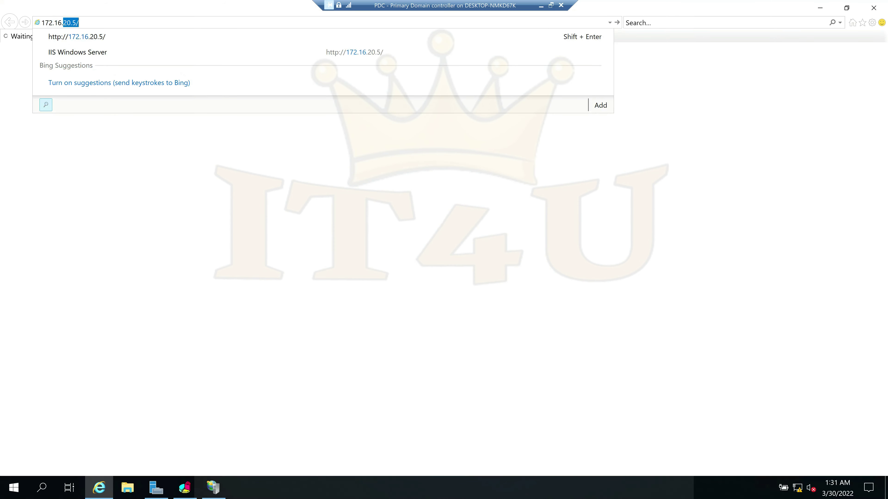
{"action": "type", "text": "6"}
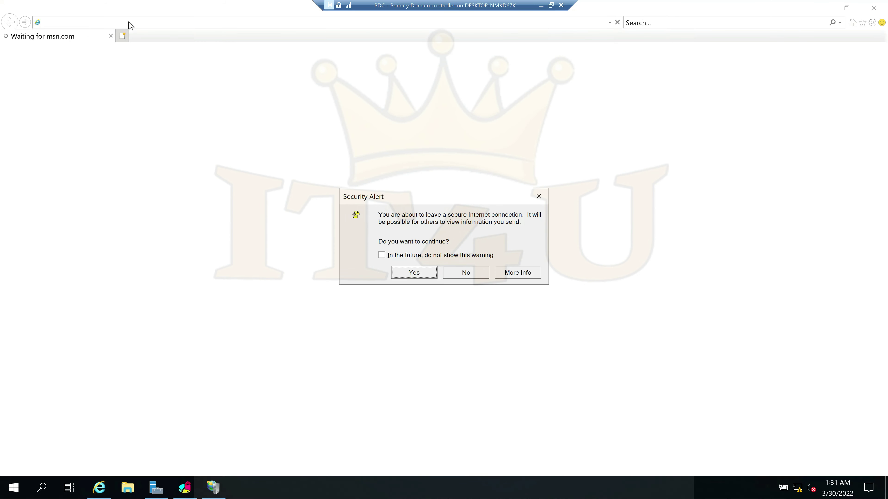
{"action": "left_click", "coordinate": [415, 273]}
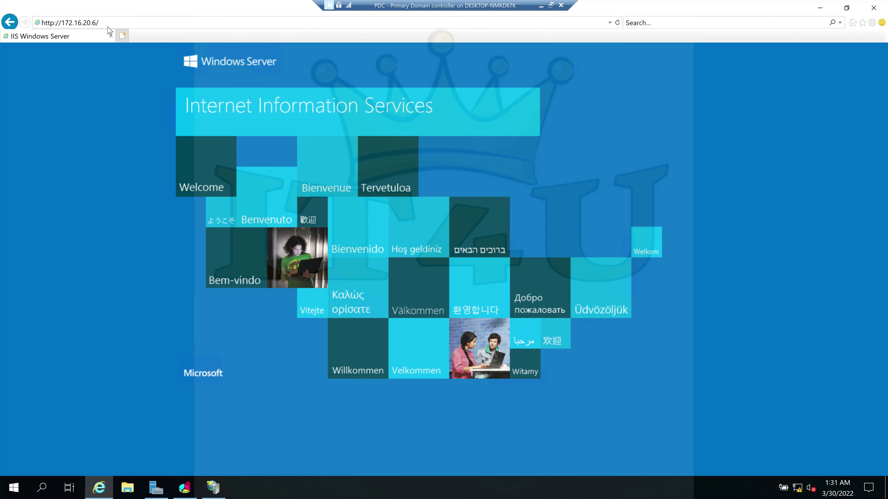
Load 172.16.20.5 in a second tab alongside the 172.16.20.6 page, accepting the security alert.
{"action": "left_click", "coordinate": [123, 36]}
{"action": "type", "text": "172.16"}
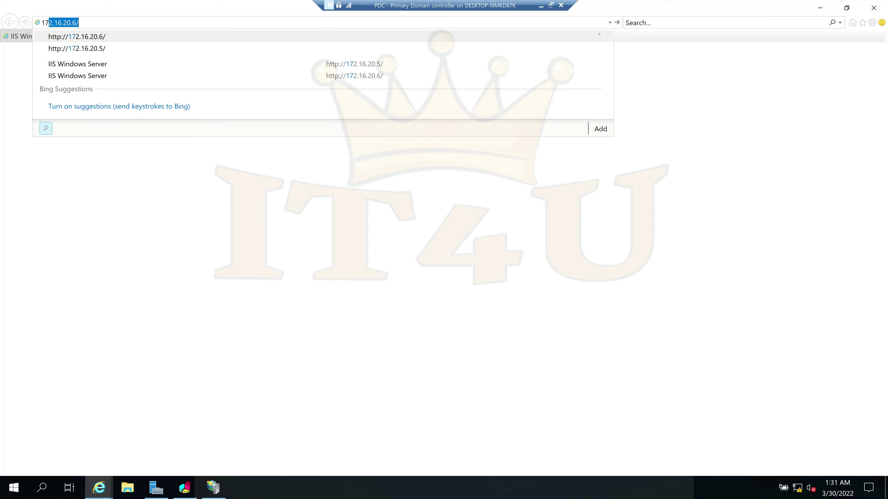
{"action": "type", "text": ".20.5"}
{"action": "key", "text": "Return"}
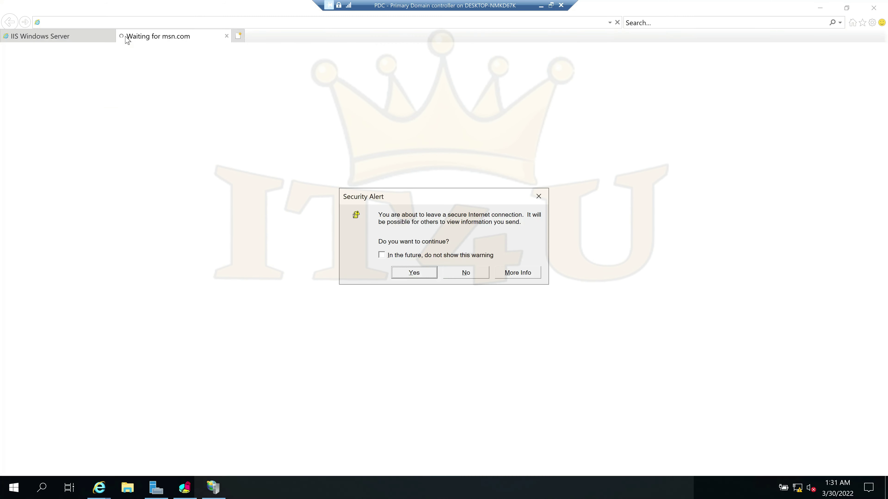
{"action": "left_click", "coordinate": [429, 273]}
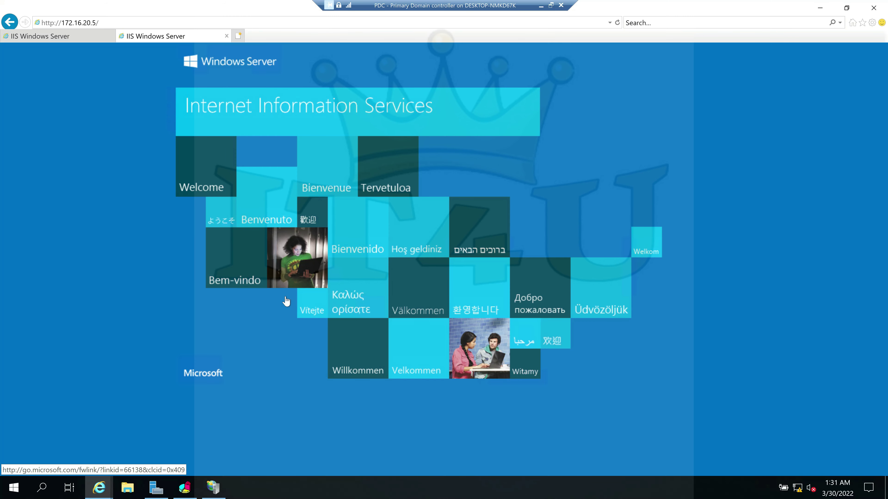
Compare the IIS pages served by 172.16.20.6 and 172.16.20.5 by switching between their tabs.
{"action": "left_click", "coordinate": [88, 38]}
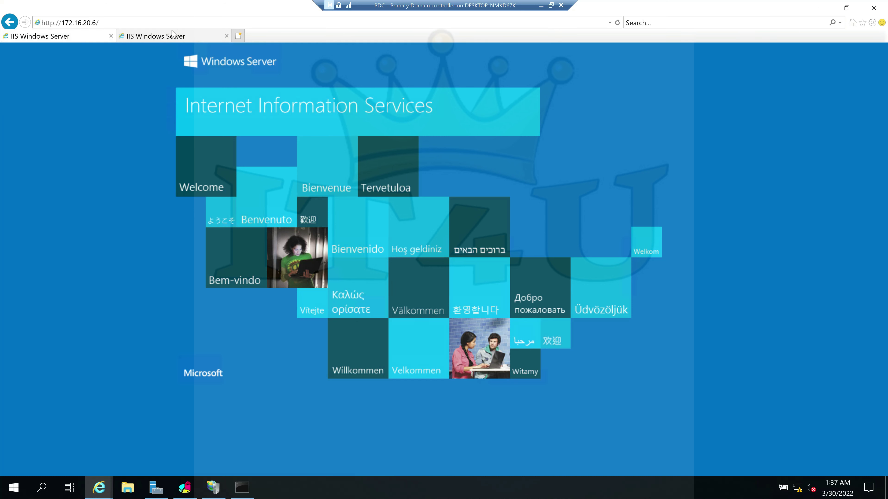
{"action": "left_click", "coordinate": [163, 37]}
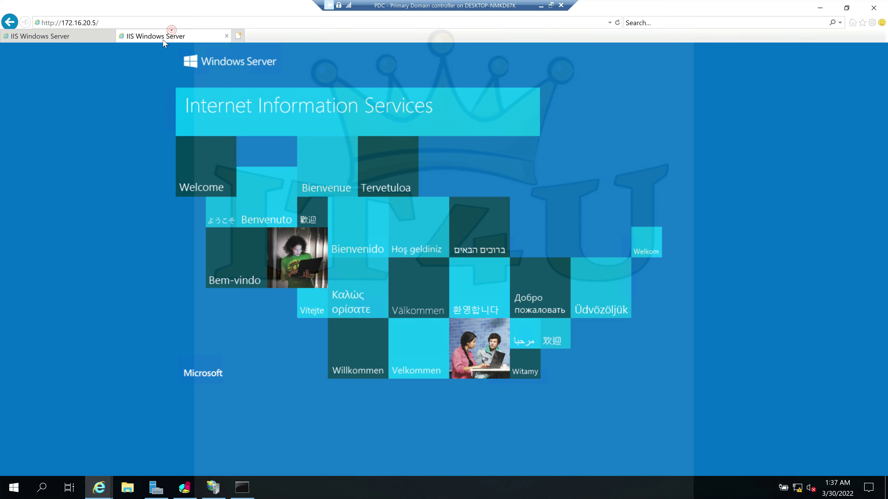
{"action": "left_click", "coordinate": [83, 38]}
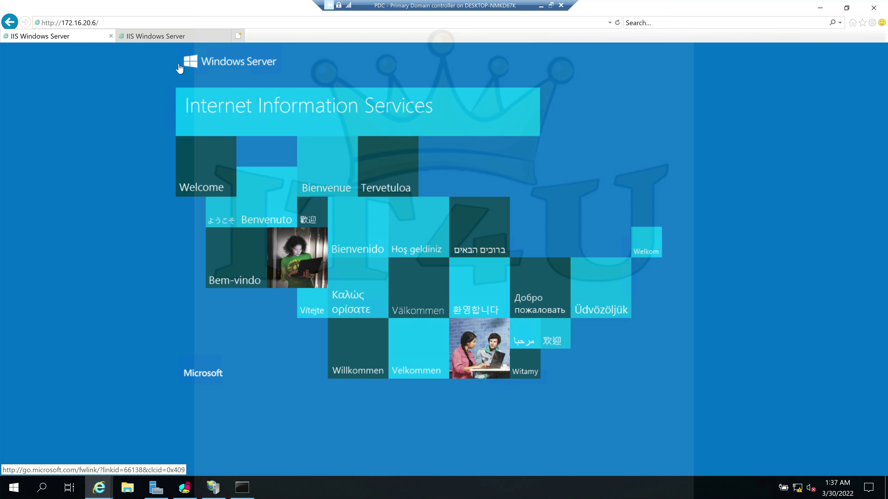
{"action": "left_click", "coordinate": [172, 38]}
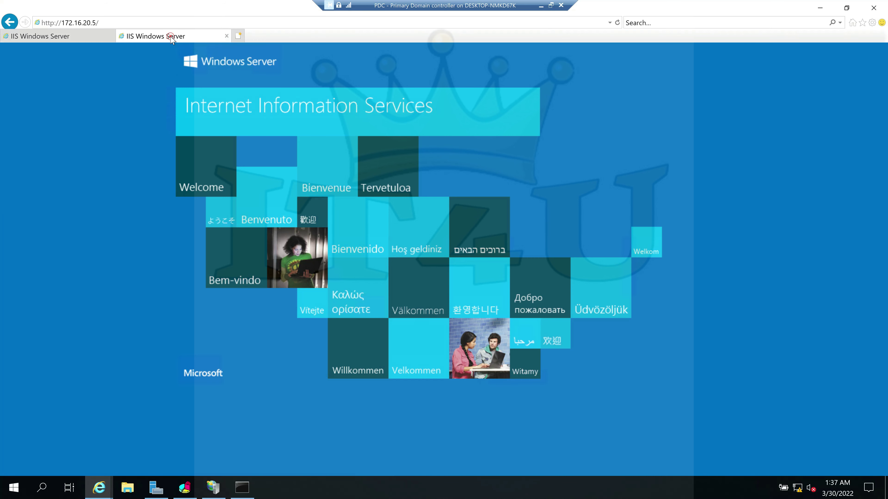
Load the cluster address 172.16.20.100 in a third tab, accepting the security alert.
{"action": "left_click", "coordinate": [239, 36]}
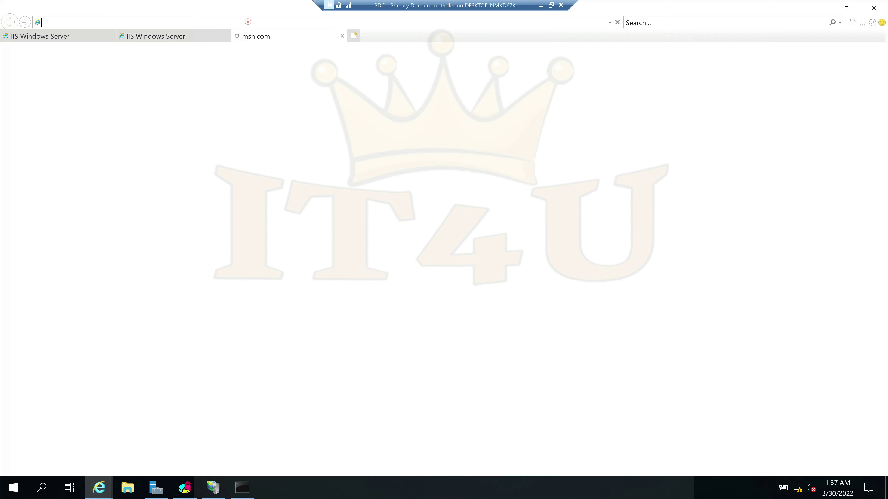
{"action": "type", "text": "172.16.20.10"}
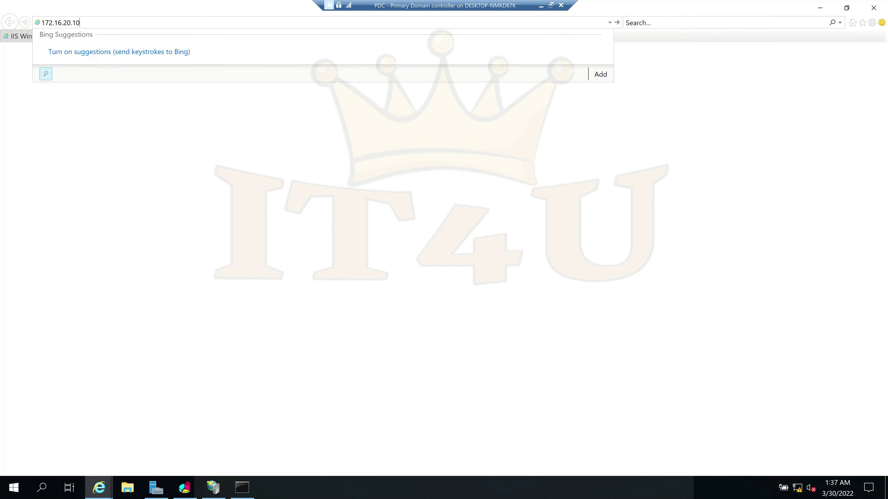
{"action": "type", "text": "0"}
{"action": "key", "text": "Return"}
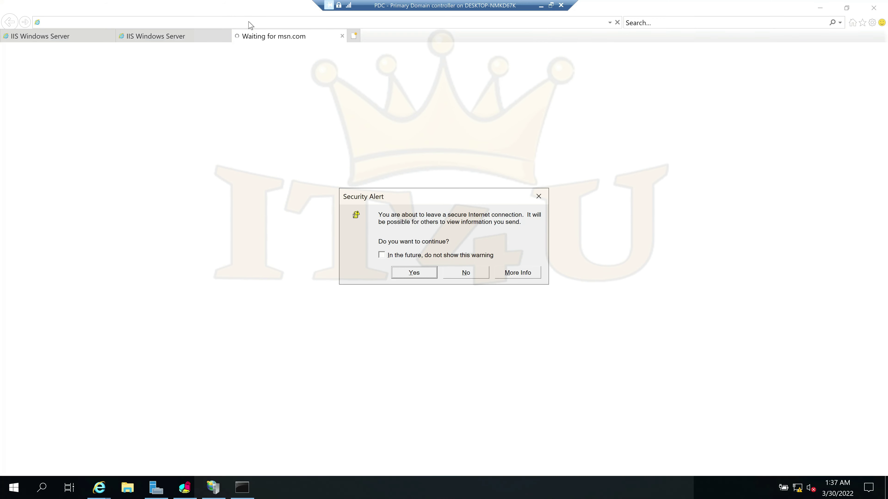
{"action": "left_click", "coordinate": [413, 272]}
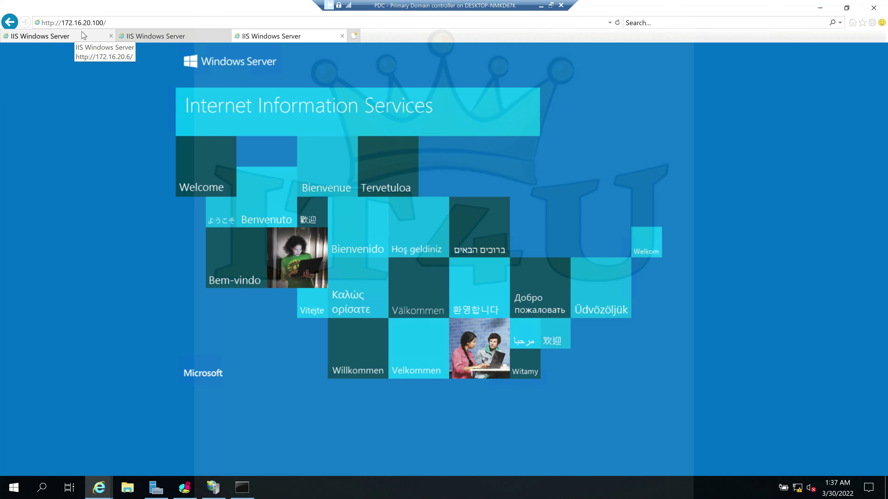
Switch to the ADC virtual machine and load the cluster address 172.16.20.100 in Internet Explorer, postponing the browser's initial setup.
{"action": "left_click", "coordinate": [542, 6]}
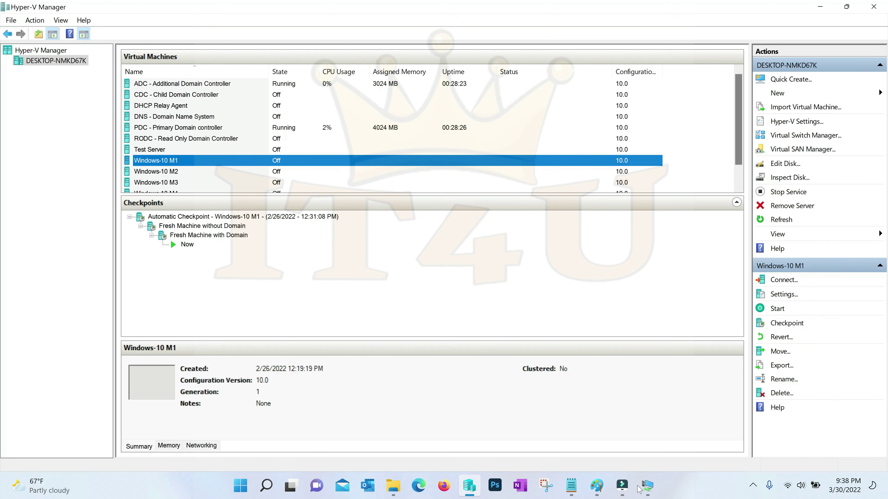
{"action": "mouse_move", "coordinate": [648, 485]}
{"action": "left_click", "coordinate": [681, 445]}
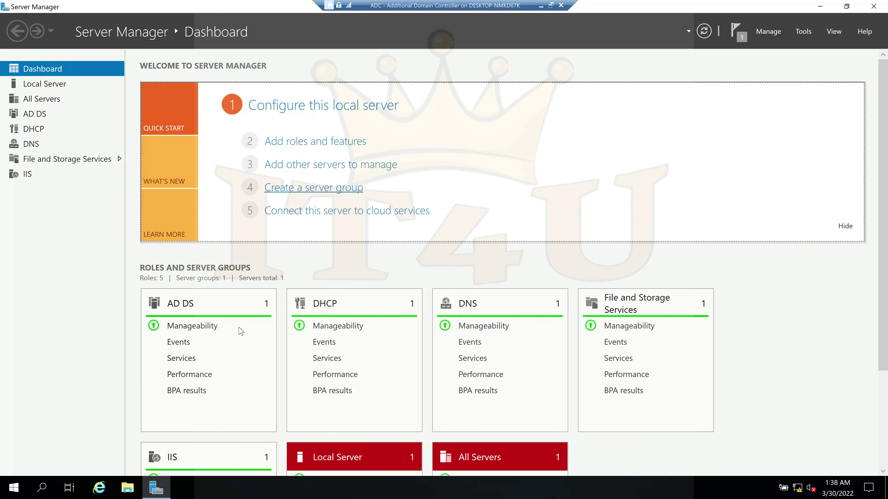
{"action": "left_click", "coordinate": [99, 488]}
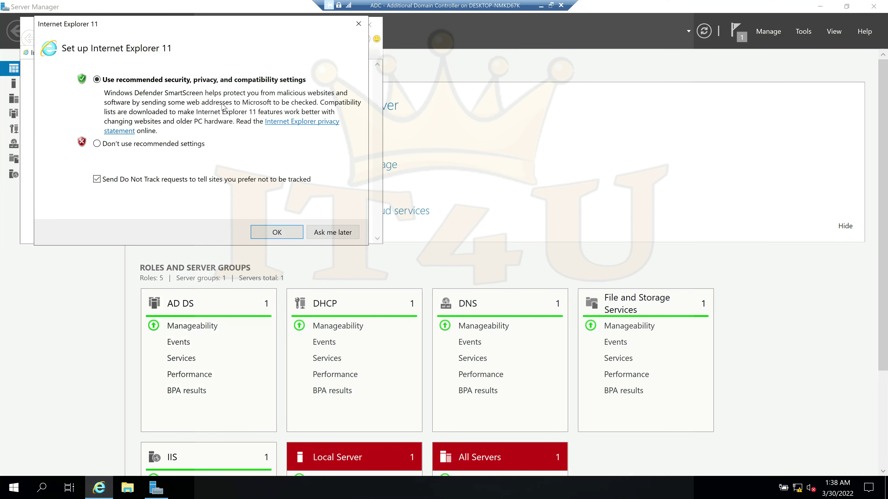
{"action": "left_click", "coordinate": [332, 232]}
{"action": "left_click", "coordinate": [157, 23]}
{"action": "type", "text": "172.16.20.100"}
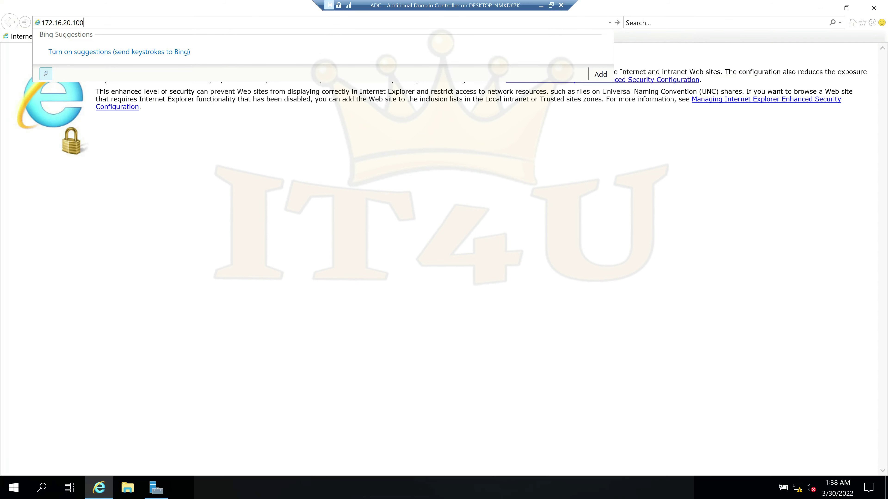
{"action": "key", "text": "Return"}
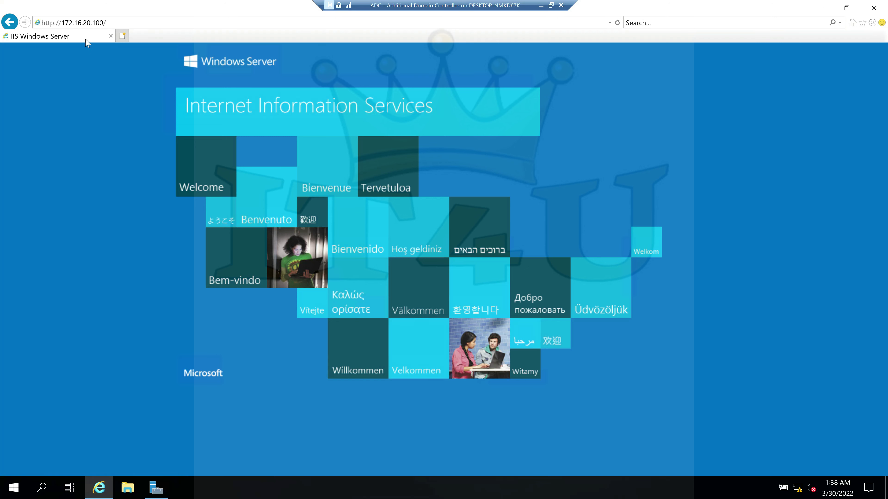
Switch back to the PDC virtual machine and check the IT4UDC01 host's priority in Network Load Balancing Manager.
{"action": "left_click", "coordinate": [541, 6]}
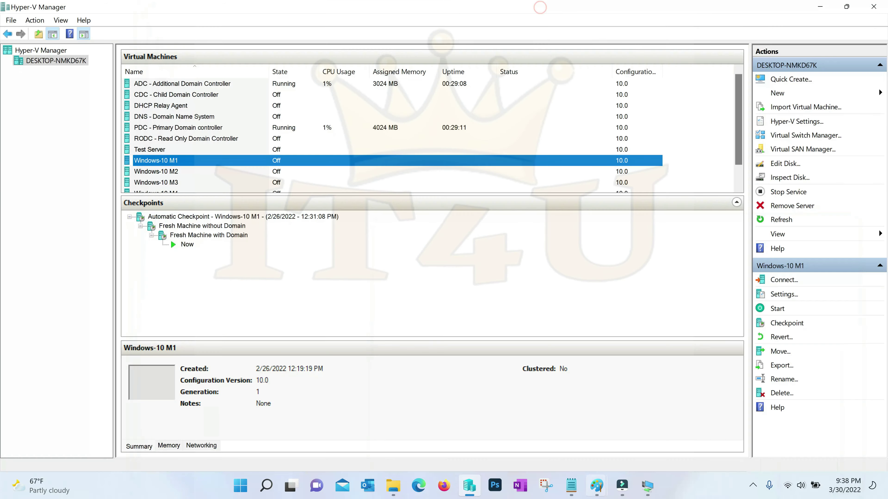
{"action": "left_click", "coordinate": [647, 486]}
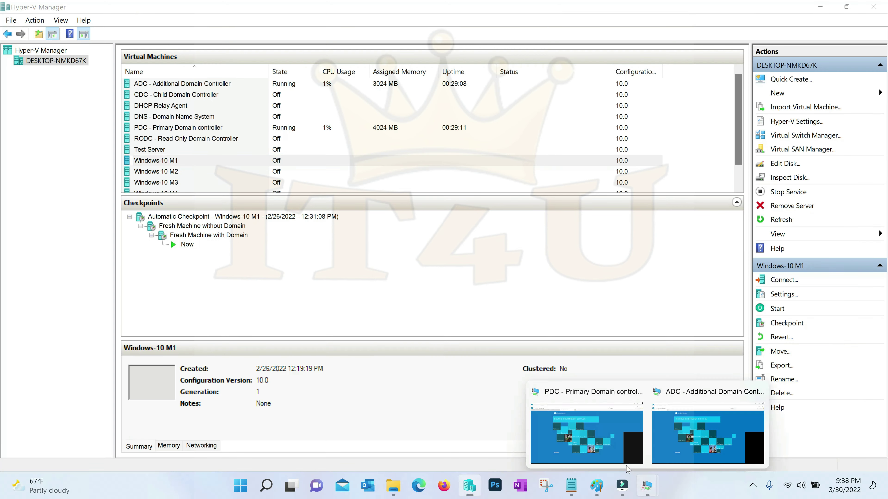
{"action": "left_click", "coordinate": [609, 438]}
{"action": "left_click", "coordinate": [158, 487]}
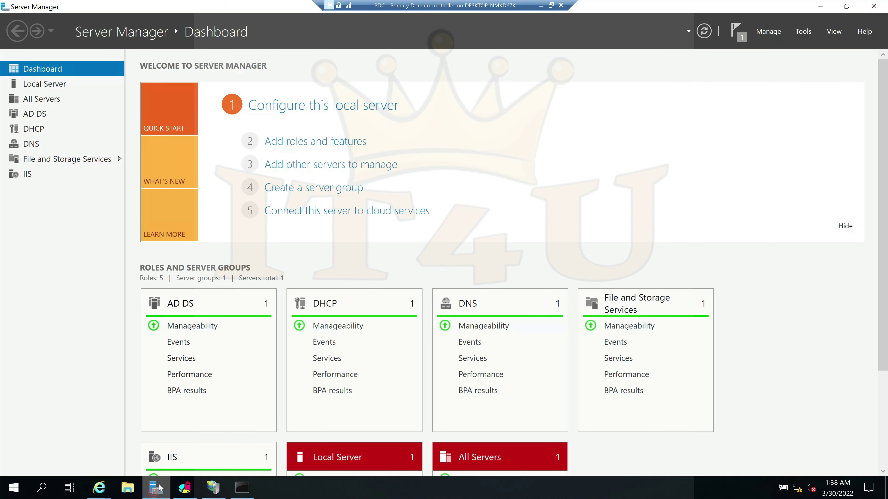
{"action": "left_click", "coordinate": [185, 488]}
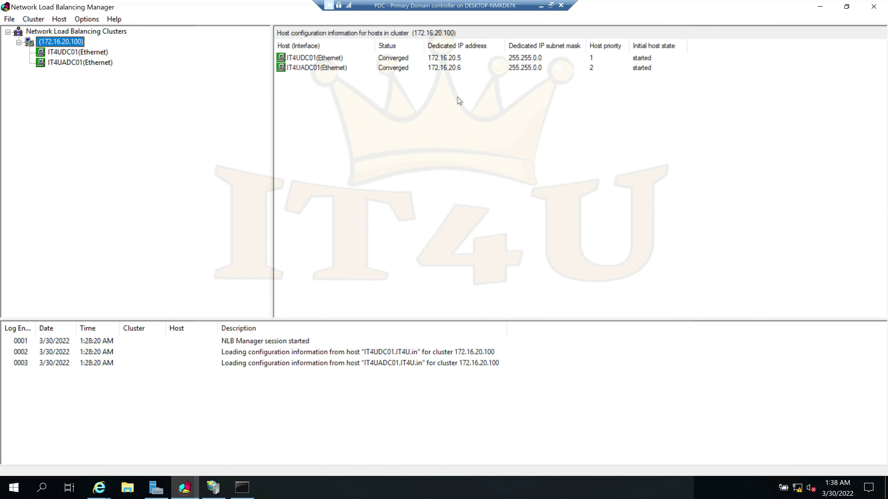
{"action": "left_click", "coordinate": [302, 60]}
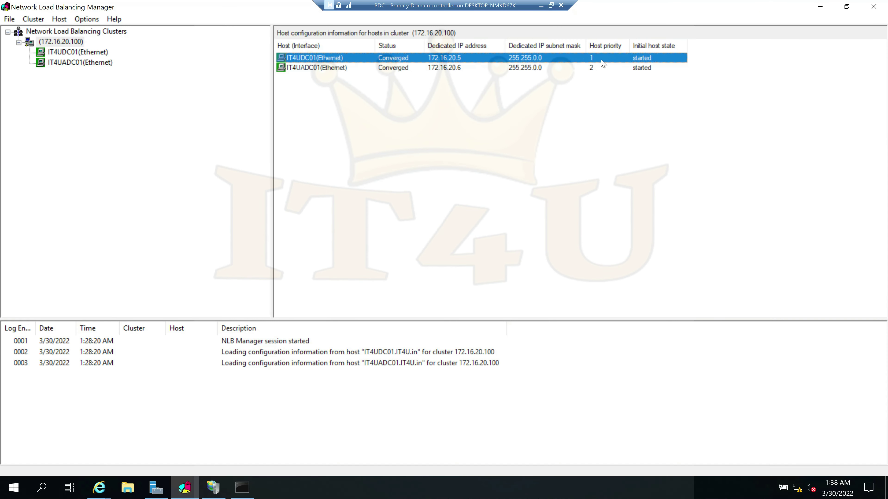
Open Network Connections with ncpa.cpl and disable the PDC's Ethernet adapter.
{"action": "key", "text": "super+r"}
{"action": "type", "text": "n"}
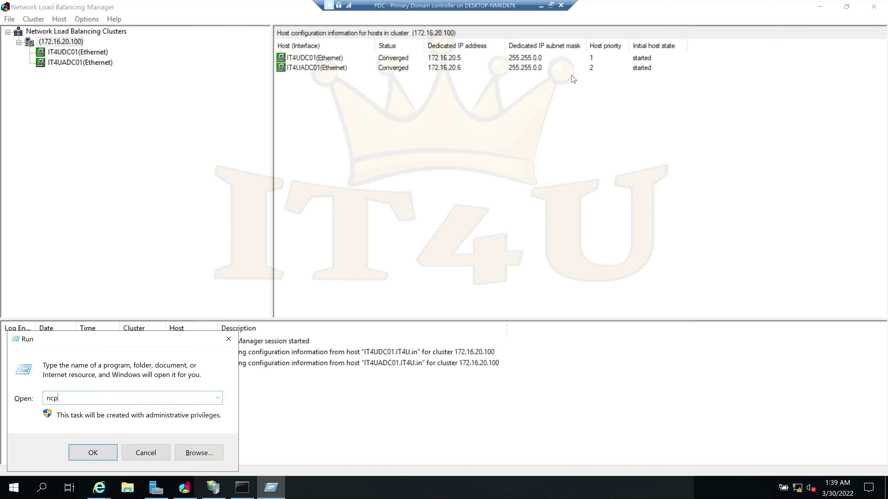
{"action": "type", "text": "cpa.cpl"}
{"action": "key", "text": "Return"}
{"action": "left_click", "coordinate": [213, 164]}
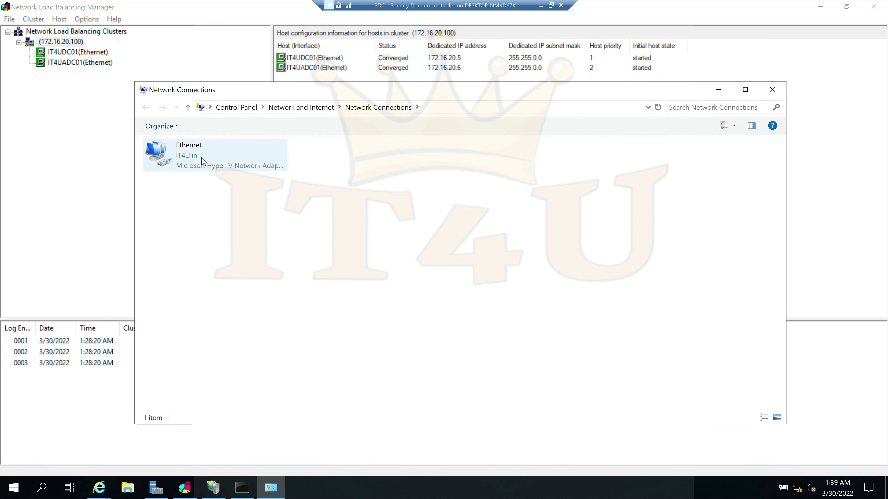
{"action": "right_click", "coordinate": [200, 156]}
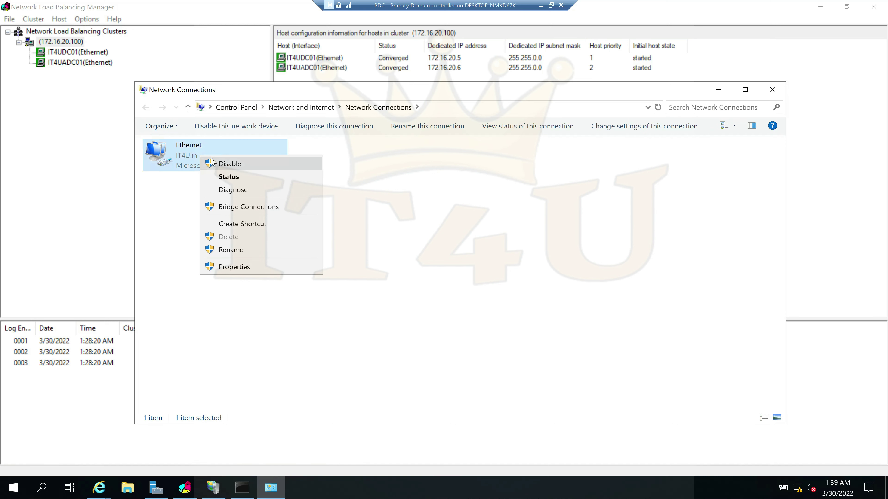
{"action": "left_click", "coordinate": [231, 164]}
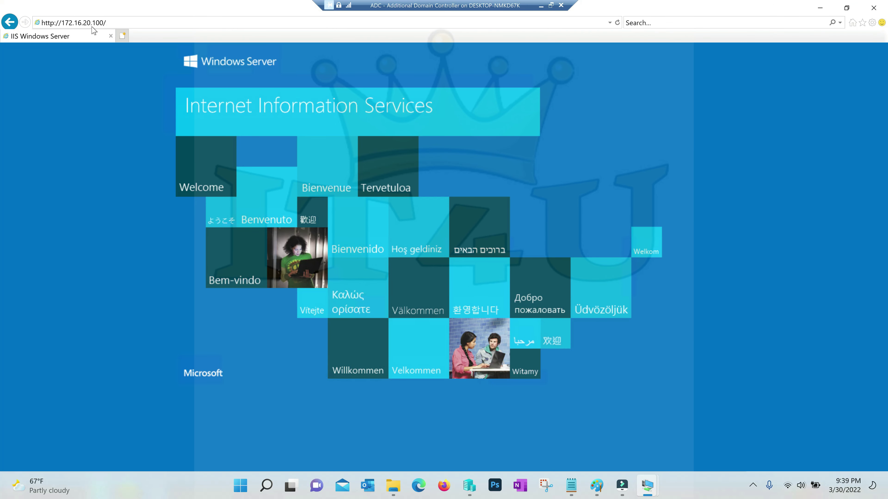
On the ADC machine, reload the cluster address 172.16.20.100 in a fresh tab replacing the old one, accepting the security alert.
{"action": "left_click", "coordinate": [116, 24]}
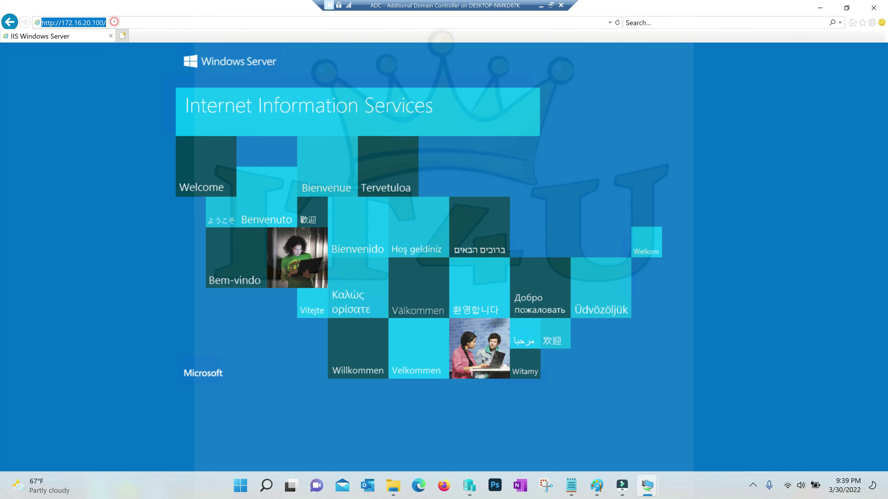
{"action": "key", "text": "Return"}
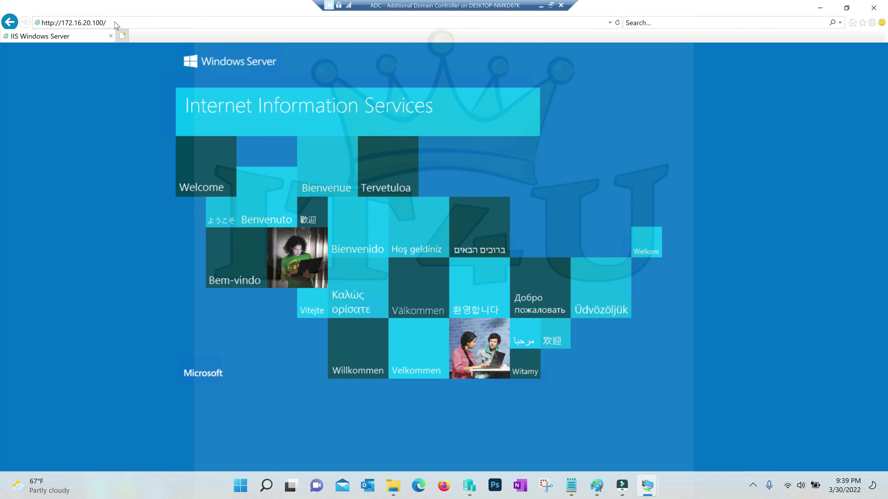
{"action": "left_click", "coordinate": [121, 35]}
{"action": "left_click", "coordinate": [112, 37]}
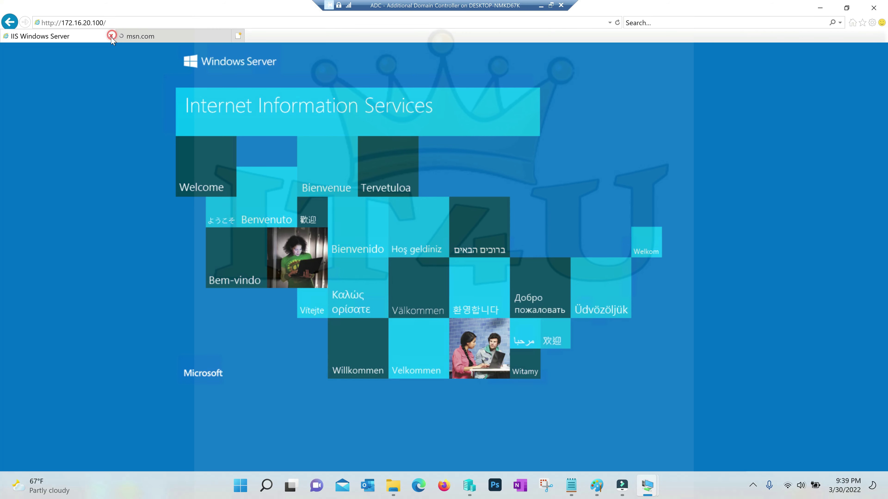
{"action": "left_click", "coordinate": [109, 22]}
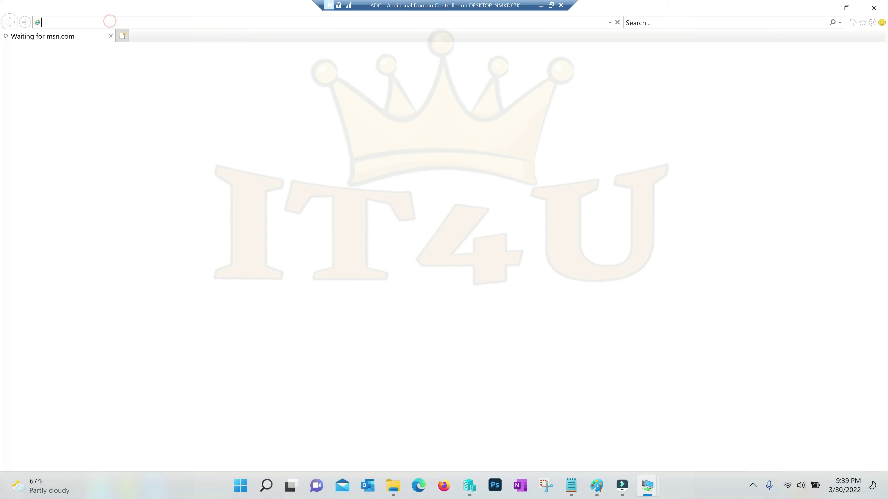
{"action": "type", "text": "172.16.20.100"}
{"action": "key", "text": "Return"}
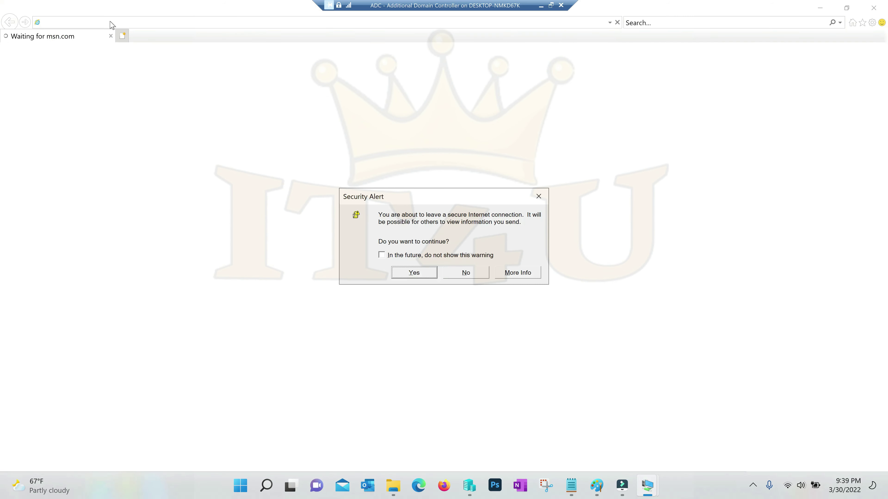
{"action": "left_click", "coordinate": [410, 275]}
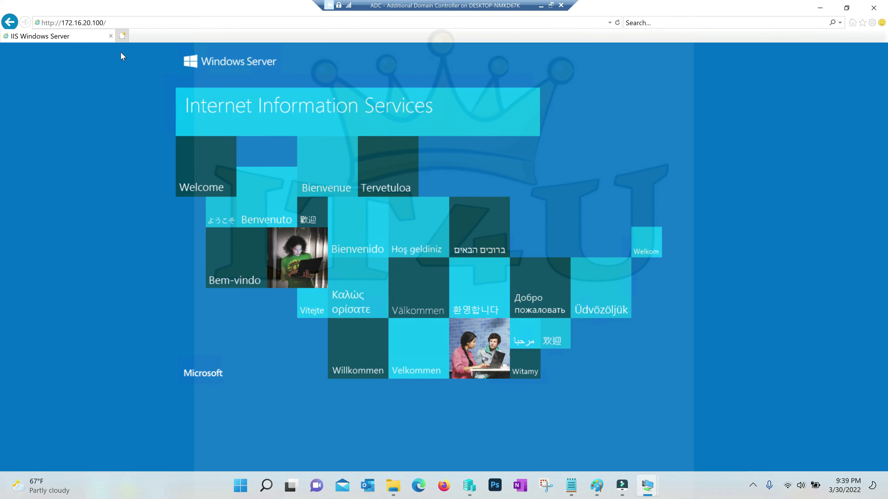
Load the IIS page at 172.16.20.6 in a second tab, accepting the security alert.
{"action": "left_click", "coordinate": [122, 35]}
{"action": "left_click", "coordinate": [135, 18]}
{"action": "type", "text": "172.06.20"}
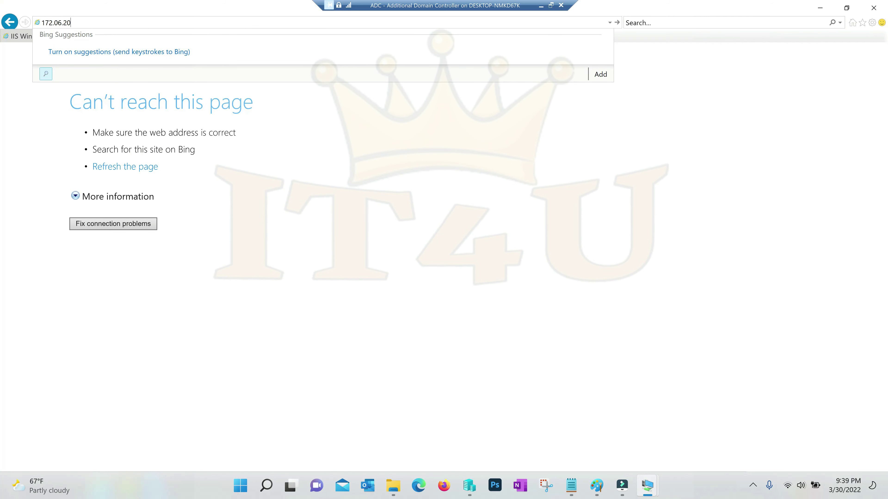
{"action": "key", "text": "BackSpace"}
{"action": "key", "text": "BackSpace"}
{"action": "key", "text": "BackSpace"}
{"action": "type", "text": "2.16.20.6"}
{"action": "key", "text": "Return"}
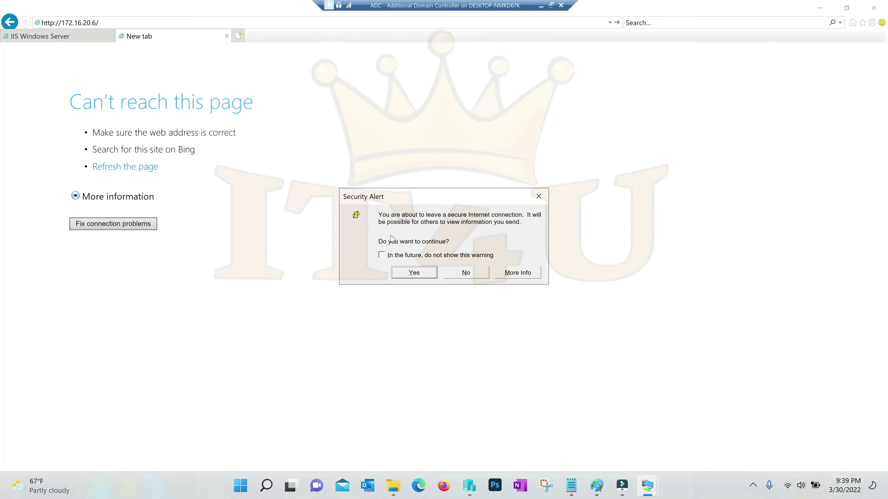
{"action": "left_click", "coordinate": [418, 276]}
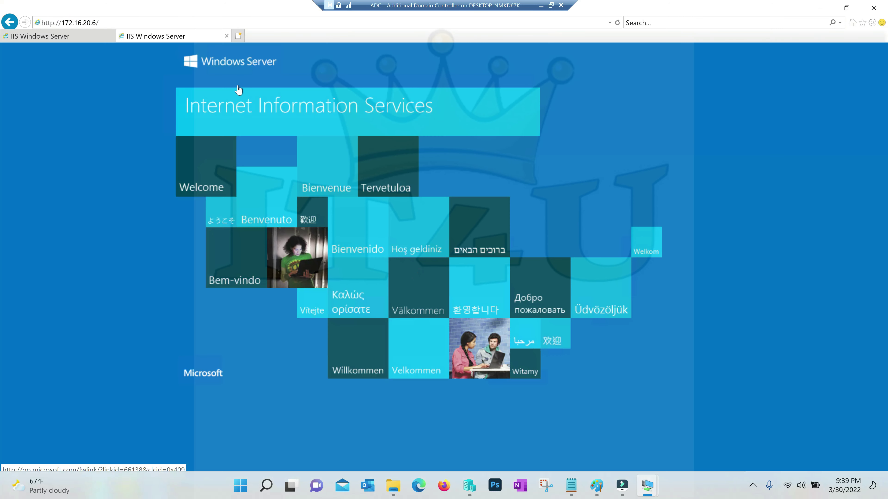
Try to load 172.16.20.5 in a third tab, then close it and return to the 172.16.20.100 page.
{"action": "left_click", "coordinate": [241, 37]}
{"action": "left_click", "coordinate": [242, 35]}
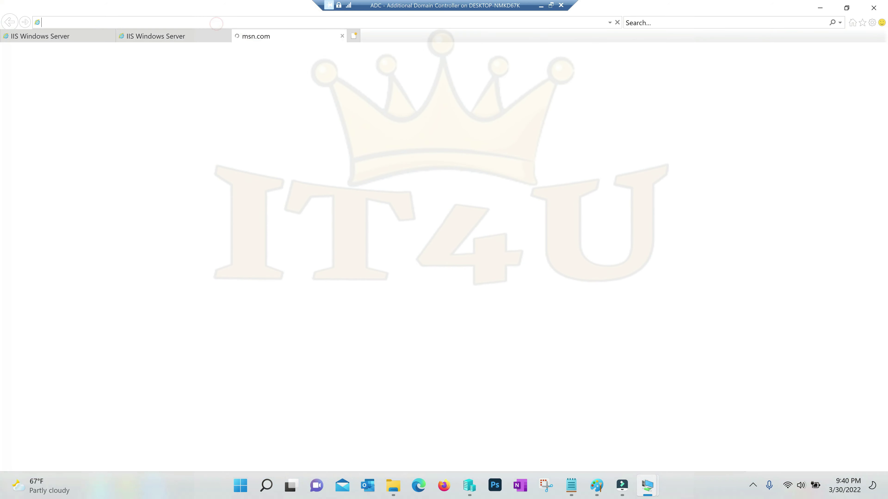
{"action": "type", "text": "172.16.20"}
{"action": "left_click", "coordinate": [413, 273]}
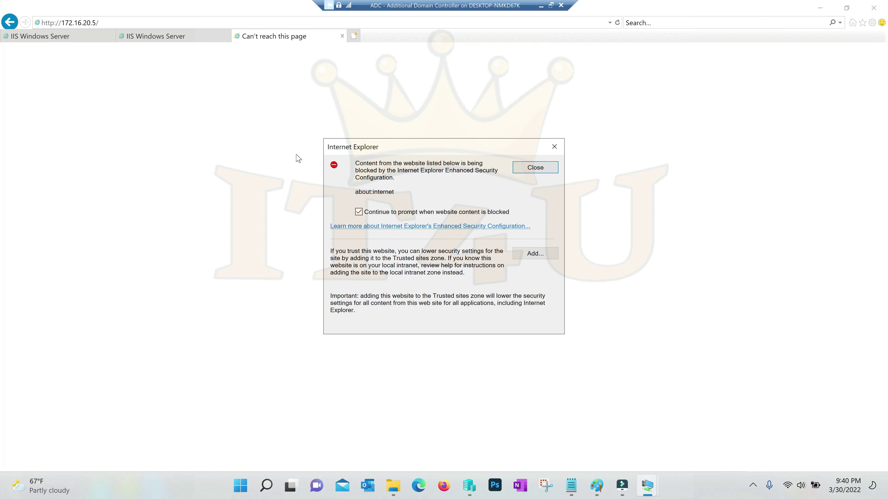
{"action": "left_click", "coordinate": [535, 168]}
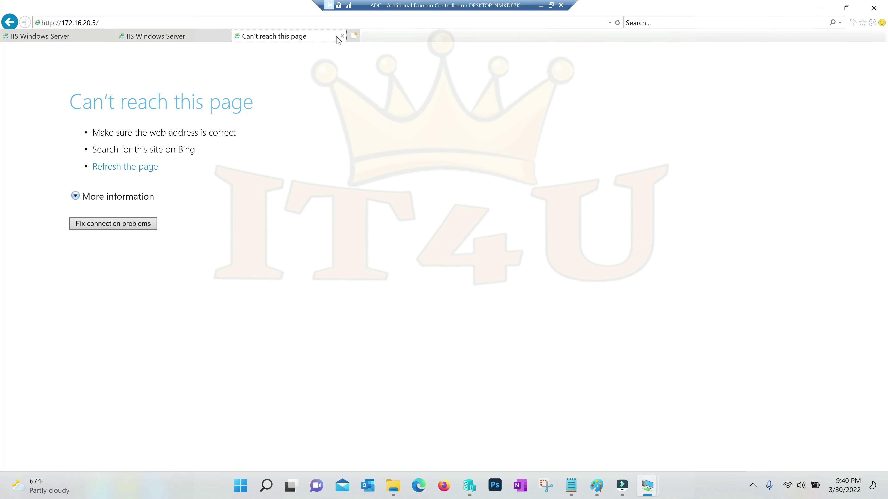
{"action": "left_click", "coordinate": [342, 36]}
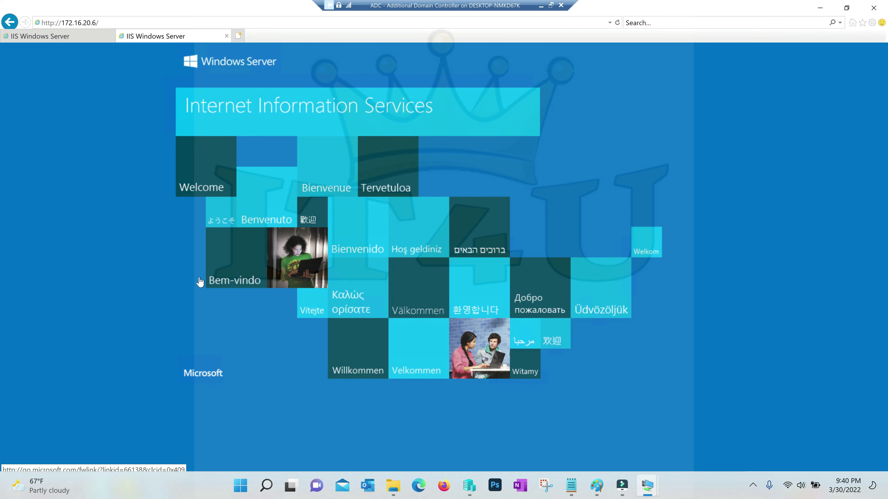
{"action": "left_click", "coordinate": [64, 38]}
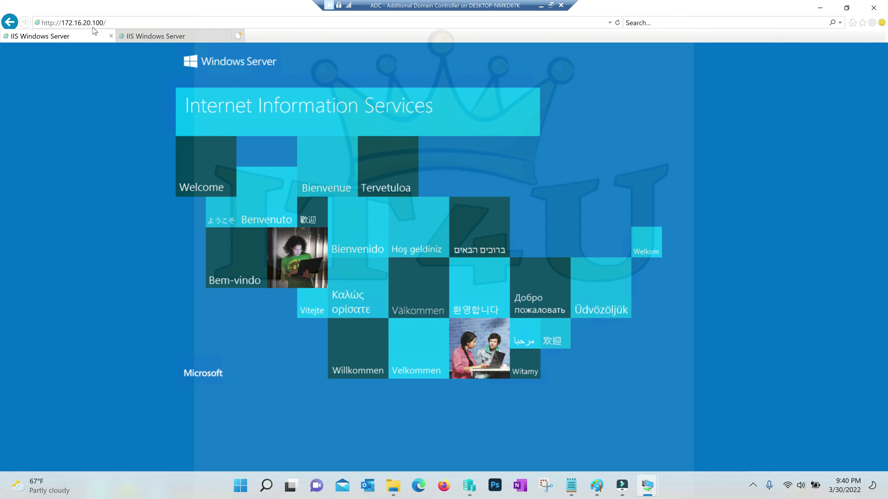
Switch to the PDC virtual machine, re-enable its Ethernet adapter and close Network Connections.
{"action": "left_click", "coordinate": [541, 5]}
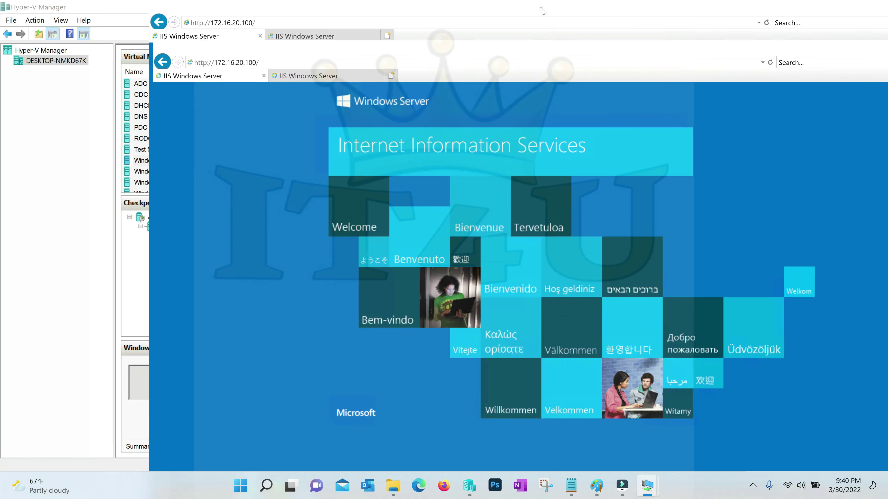
{"action": "mouse_move", "coordinate": [643, 481]}
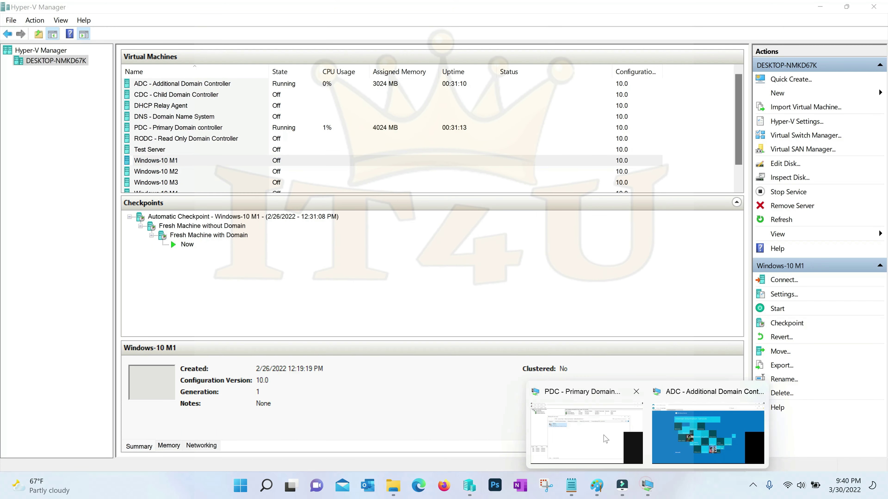
{"action": "left_click", "coordinate": [594, 431]}
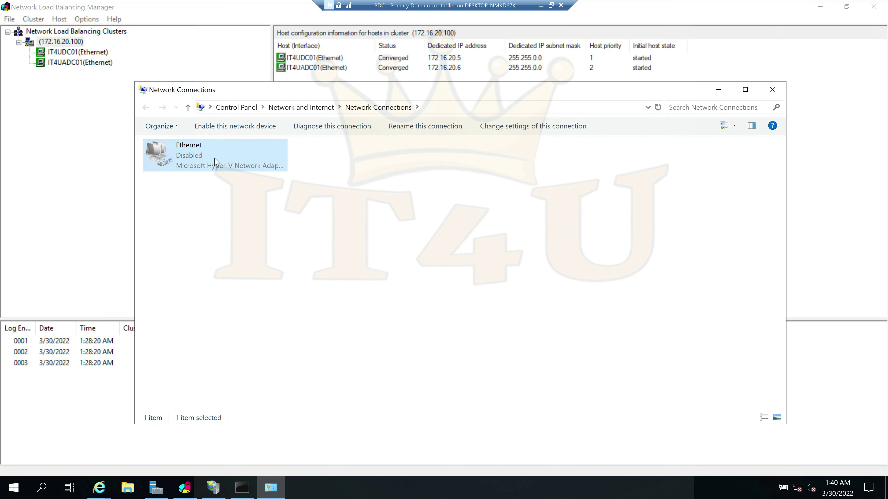
{"action": "double_click", "coordinate": [214, 159]}
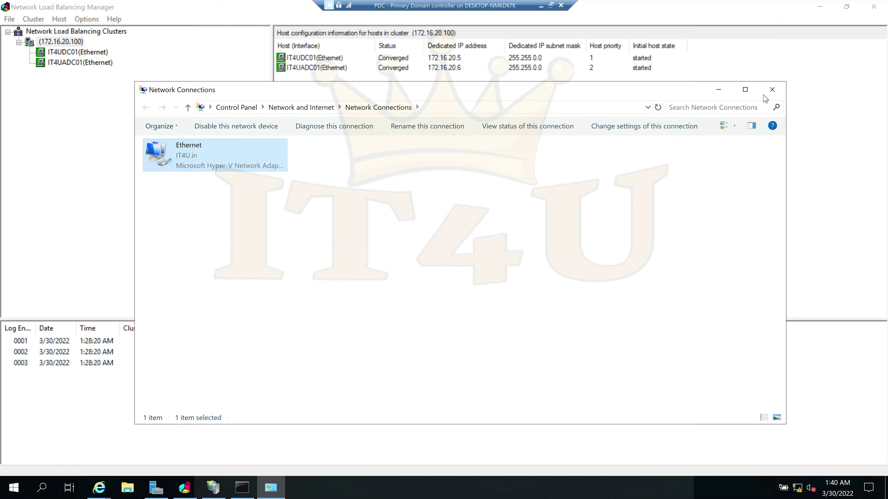
{"action": "left_click", "coordinate": [771, 90]}
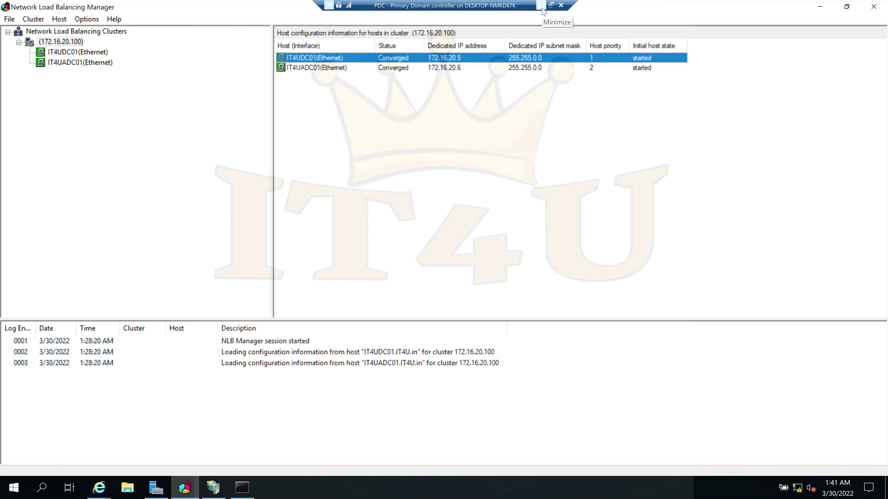
Open DNS Manager from Server Manager and show the records of the IT4U.in forward lookup zone.
{"action": "left_click", "coordinate": [56, 44]}
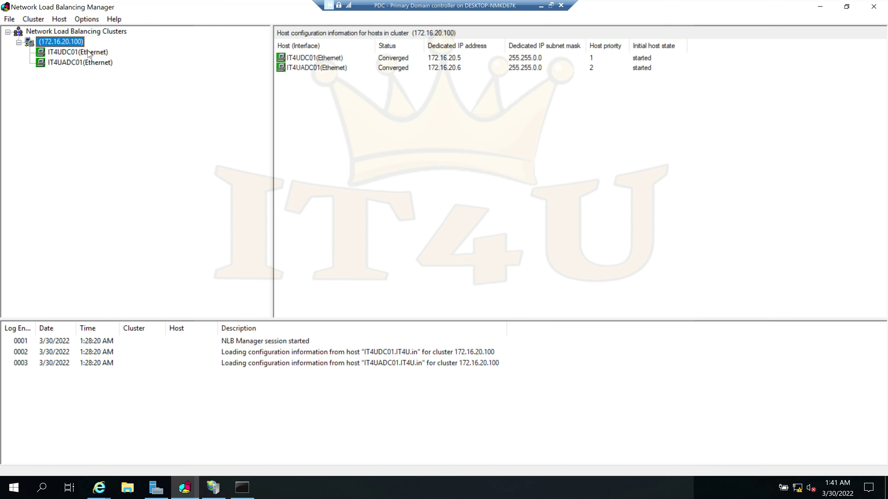
{"action": "left_click", "coordinate": [161, 496]}
{"action": "left_click", "coordinate": [803, 32]}
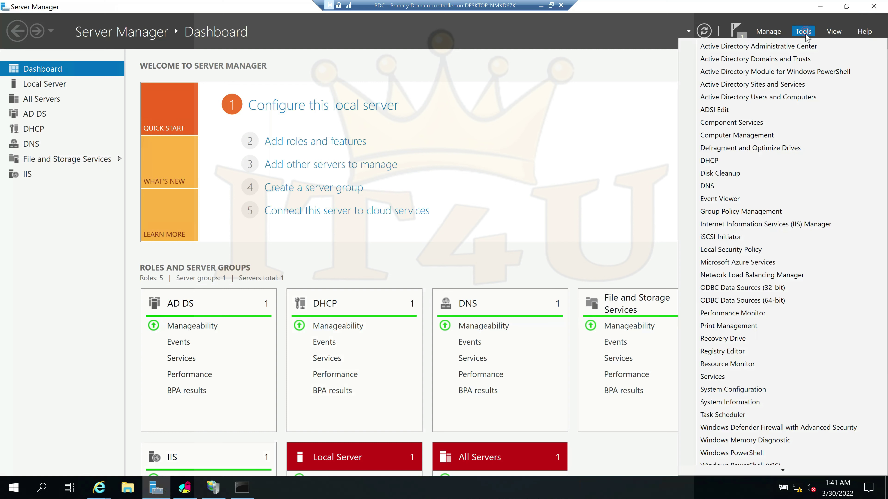
{"action": "left_click", "coordinate": [715, 186]}
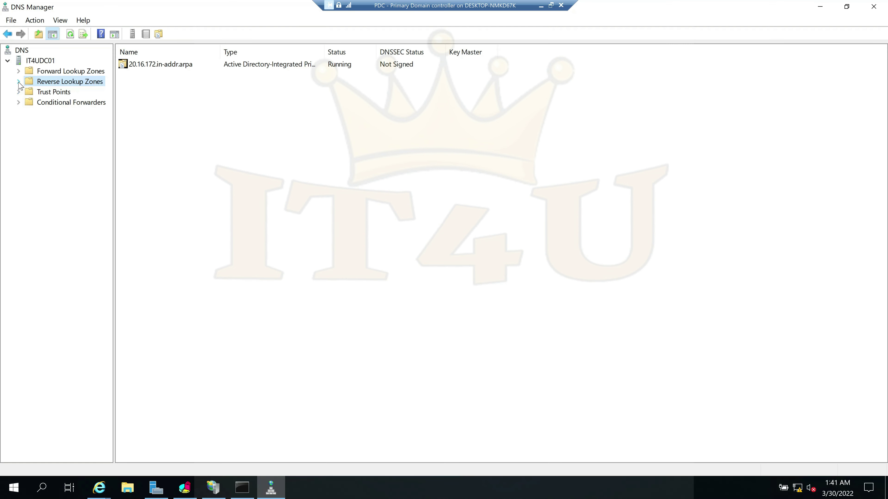
{"action": "left_click", "coordinate": [20, 71]}
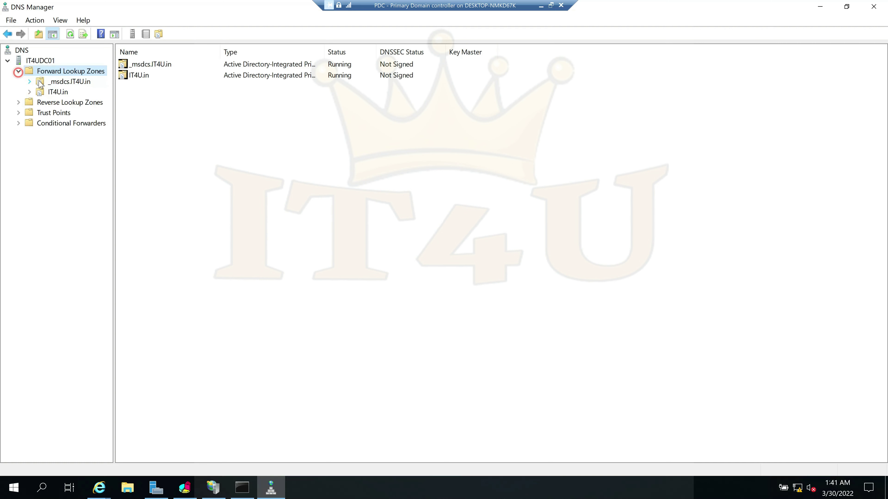
{"action": "left_click", "coordinate": [56, 93]}
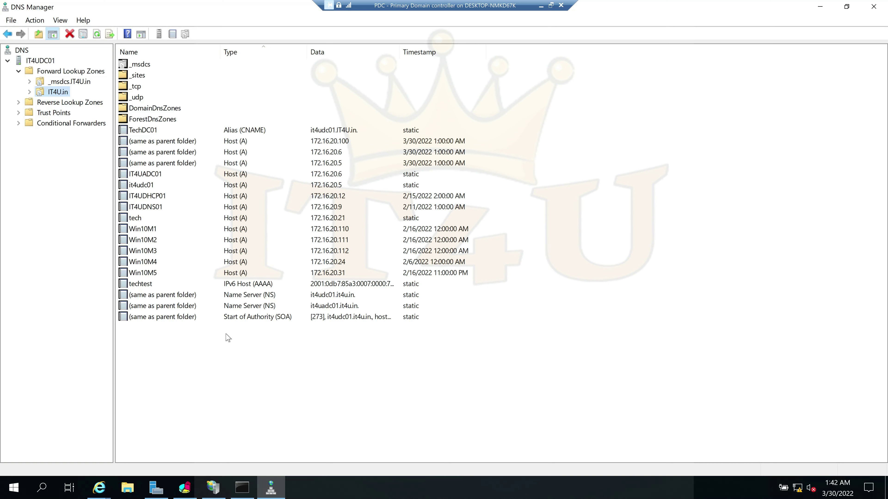
Add a host (A) record named intranet with IP address 172.16.20.100 to the IT4U.in zone, keeping the associated pointer record option enabled.
{"action": "right_click", "coordinate": [217, 358]}
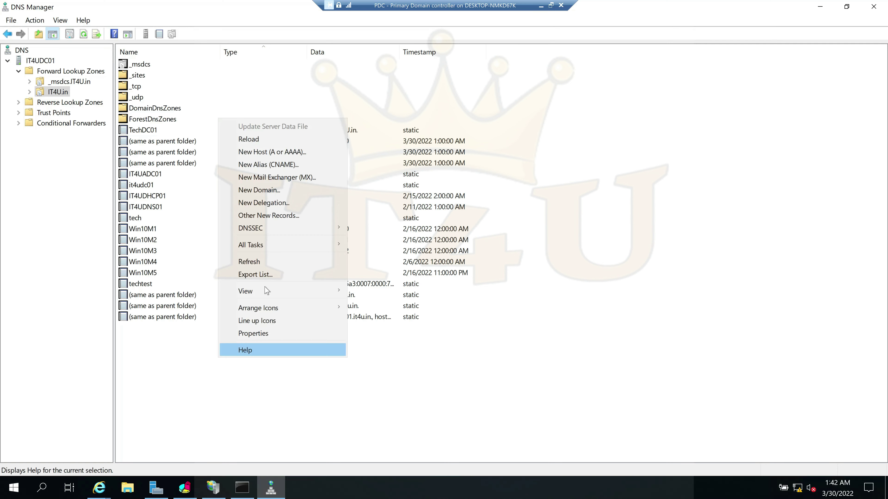
{"action": "left_click", "coordinate": [272, 151]}
{"action": "type", "text": "intranet"}
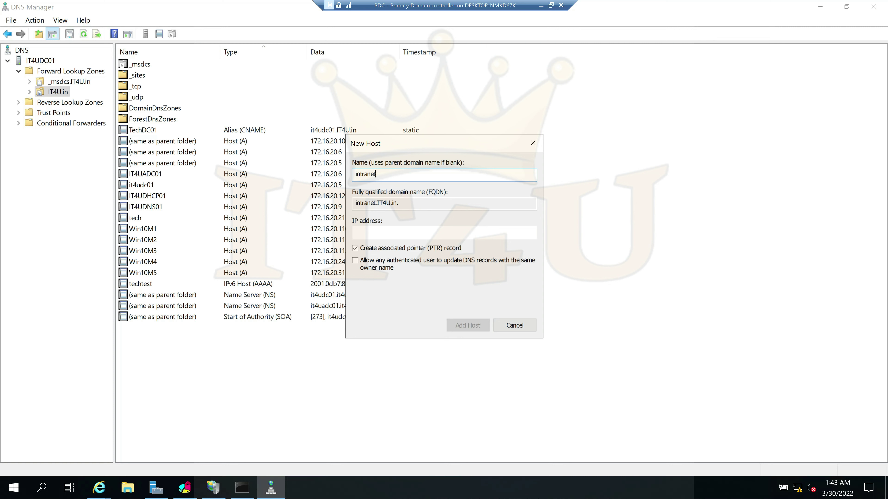
{"action": "left_click_drag", "start_coordinate": [407, 204], "coordinate": [354, 204]}
{"action": "left_click", "coordinate": [391, 233]}
{"action": "type", "text": "172.16.20.100"}
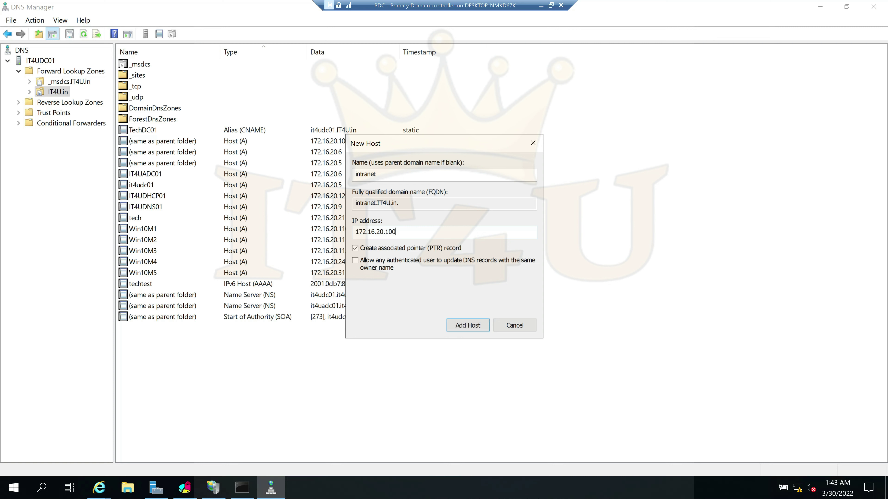
{"action": "left_click", "coordinate": [470, 331]}
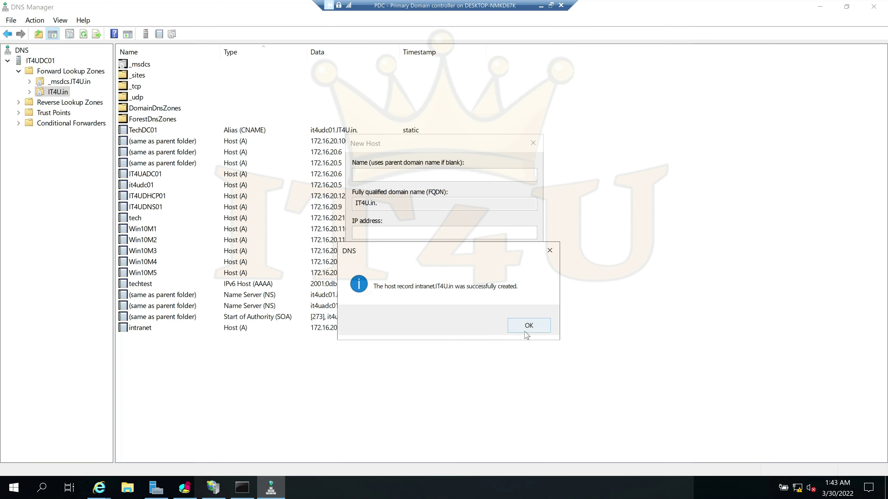
{"action": "left_click", "coordinate": [529, 326]}
{"action": "left_click", "coordinate": [520, 325]}
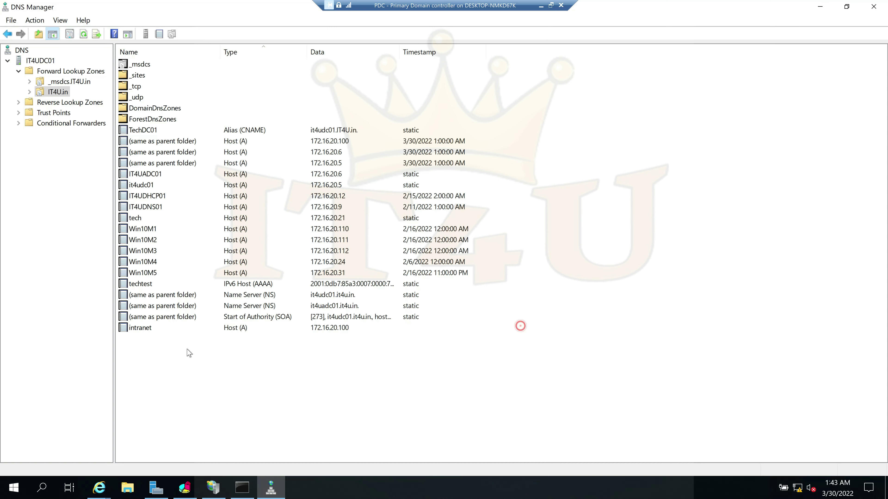
{"action": "left_click", "coordinate": [150, 330]}
{"action": "left_click", "coordinate": [371, 360]}
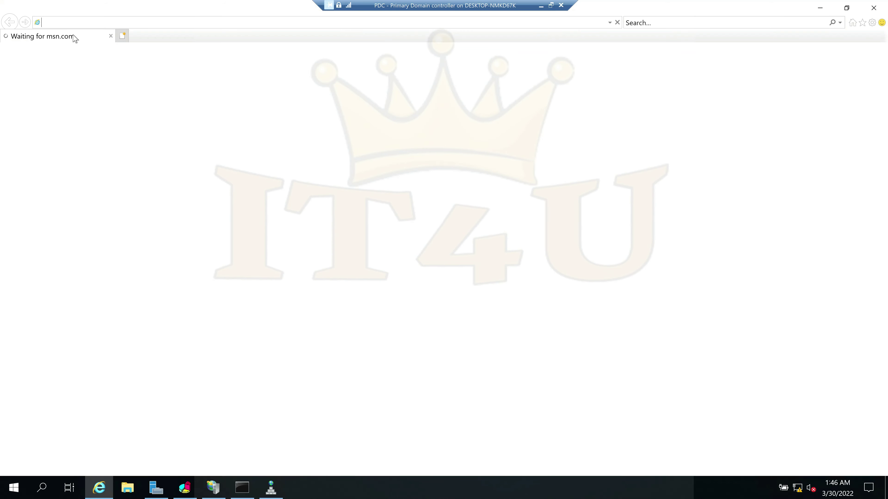
Load intranet.IT4U.in in Internet Explorer to test the new host name.
{"action": "left_click", "coordinate": [75, 23]}
{"action": "type", "text": "intranet.IT4U.in/"}
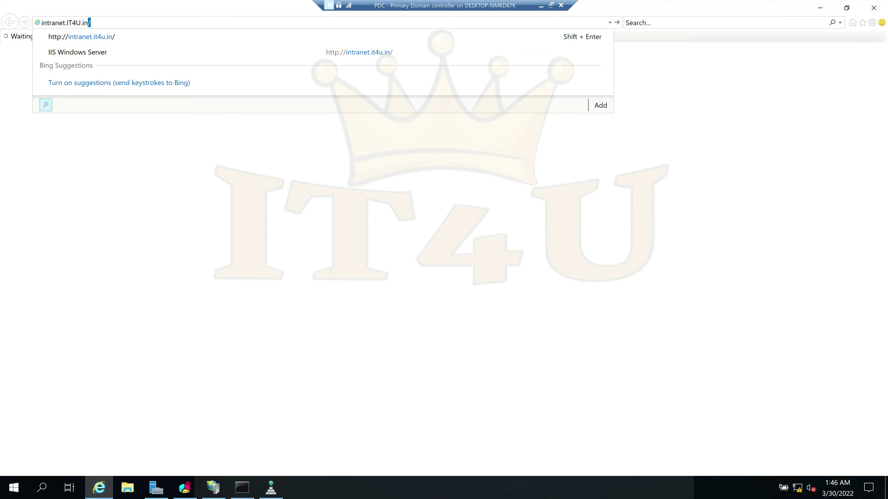
{"action": "key", "text": "Delete"}
{"action": "key", "text": "Return"}
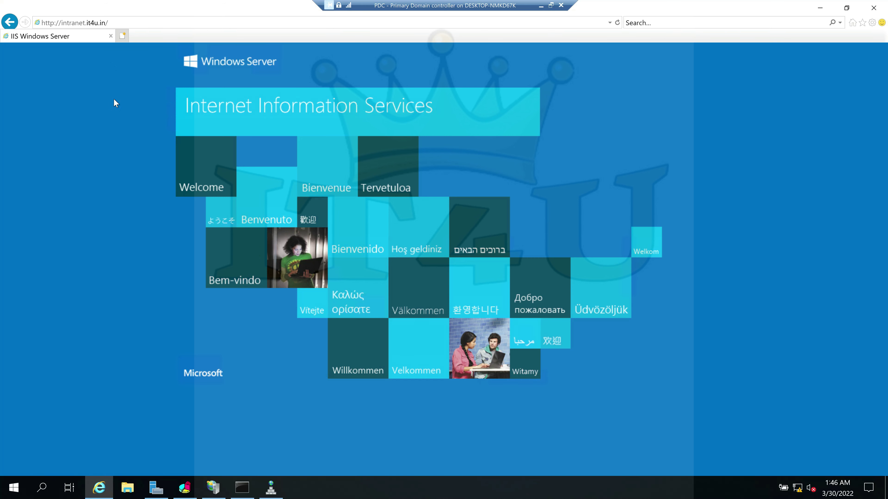
Review the intranet record in DNS Manager and the cluster diagram in Paint, returning to the PDC virtual machine.
{"action": "left_click", "coordinate": [271, 487]}
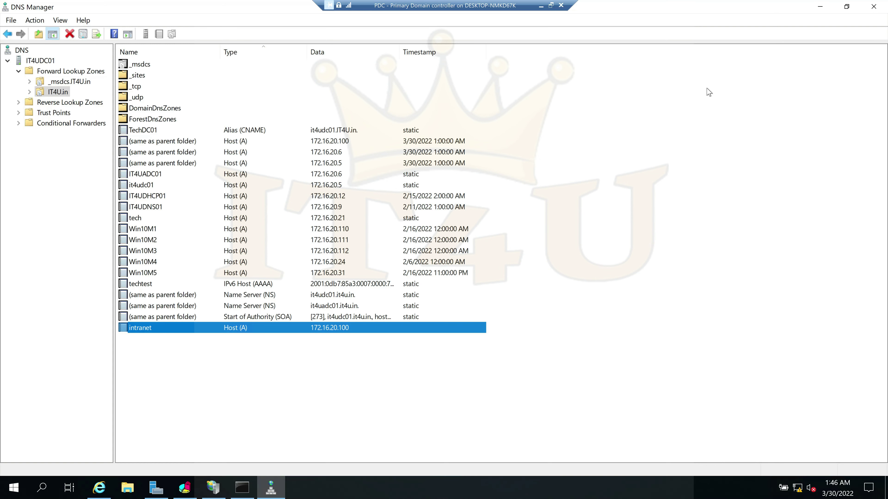
{"action": "left_click", "coordinate": [820, 7]}
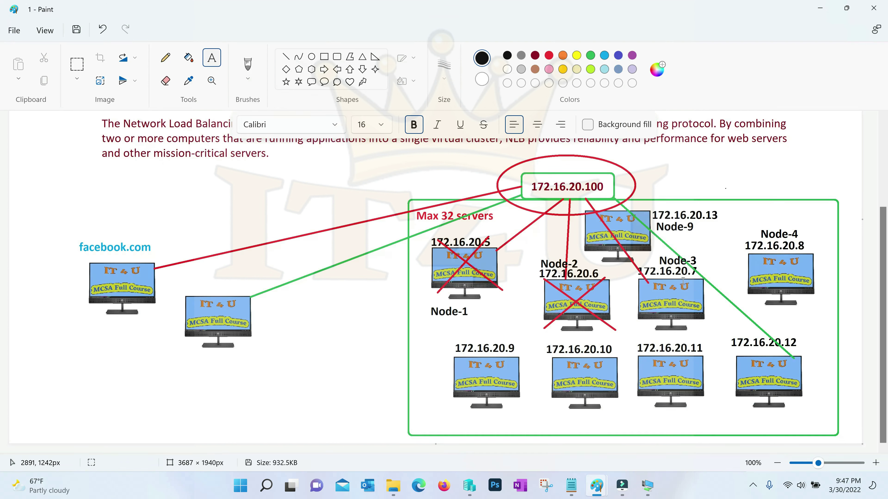
{"action": "left_click", "coordinate": [648, 485]}
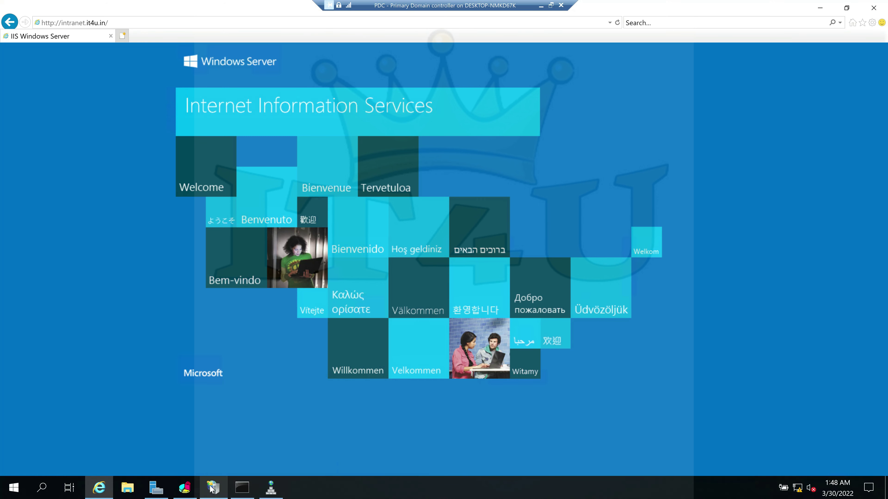
Bring up IIS Manager and browse to the default site's folder C:\inetpub\wwwroot in File Explorer.
{"action": "left_click", "coordinate": [211, 490]}
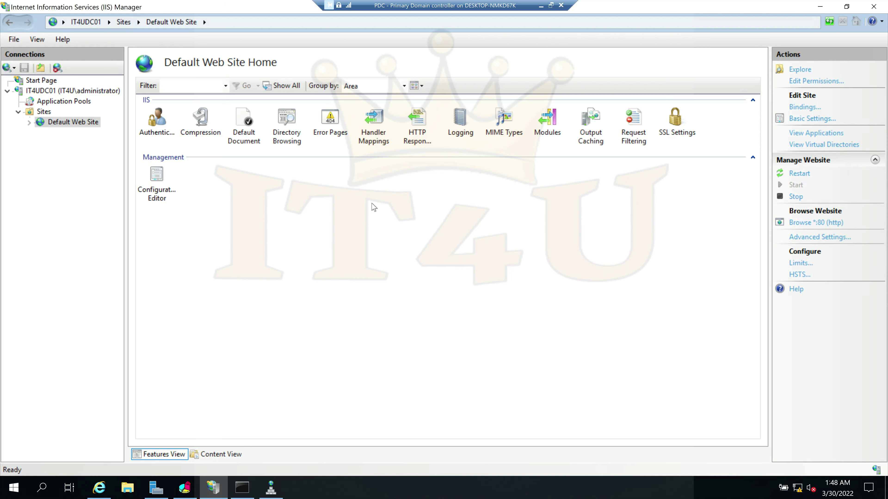
{"action": "key", "text": "super+e"}
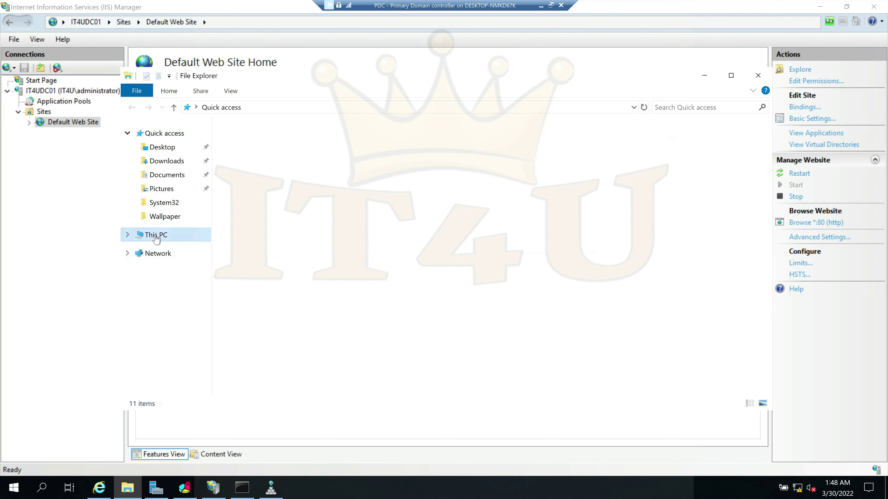
{"action": "left_click", "coordinate": [158, 234]}
{"action": "double_click", "coordinate": [292, 270]}
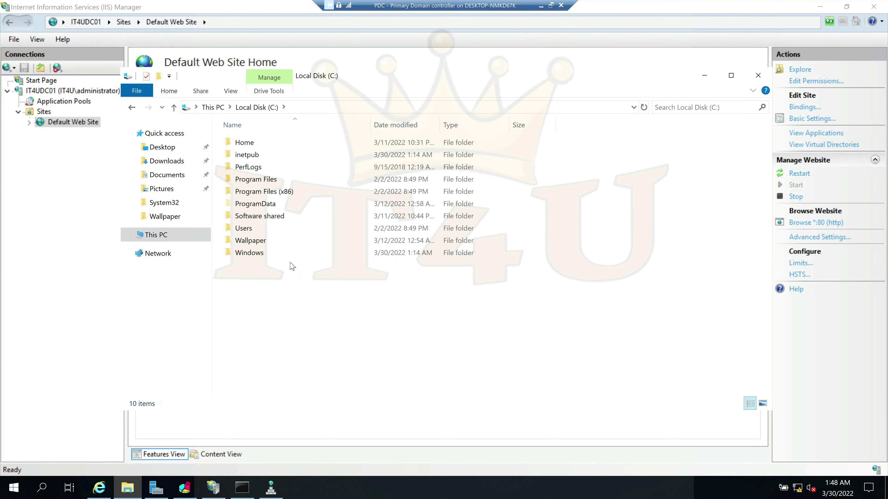
{"action": "left_click", "coordinate": [251, 158]}
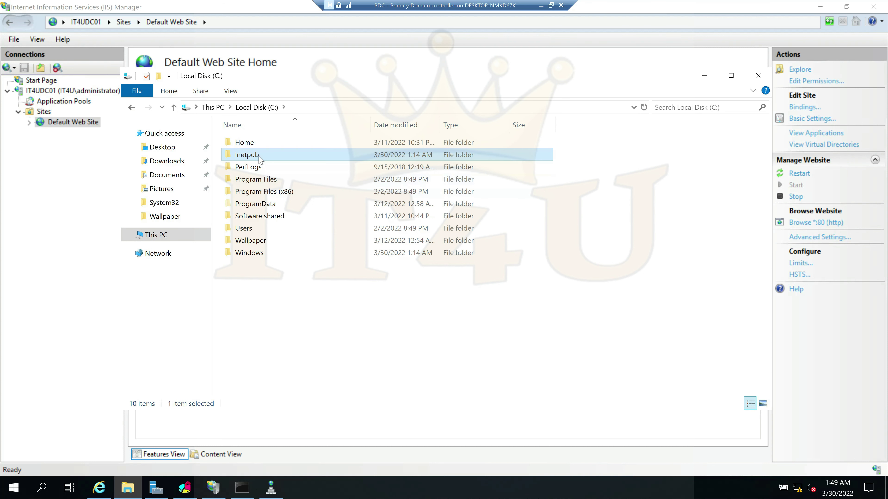
{"action": "double_click", "coordinate": [260, 156]}
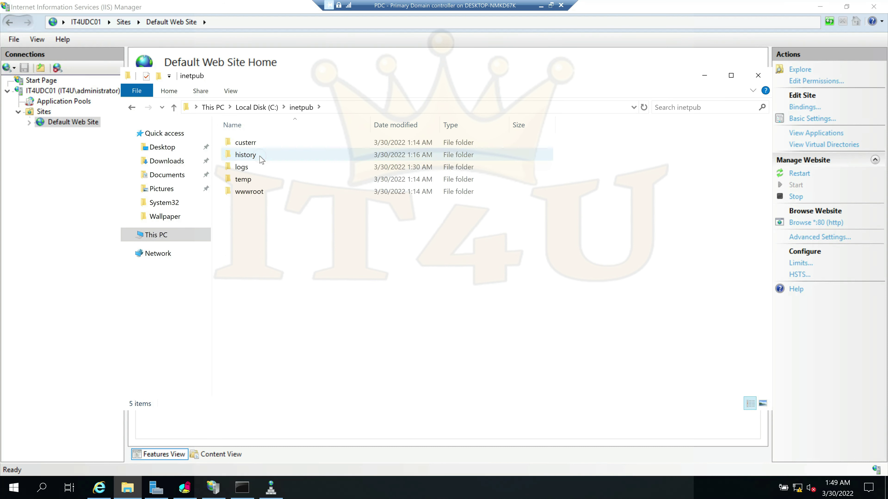
{"action": "left_click", "coordinate": [261, 197]}
{"action": "double_click", "coordinate": [261, 196]}
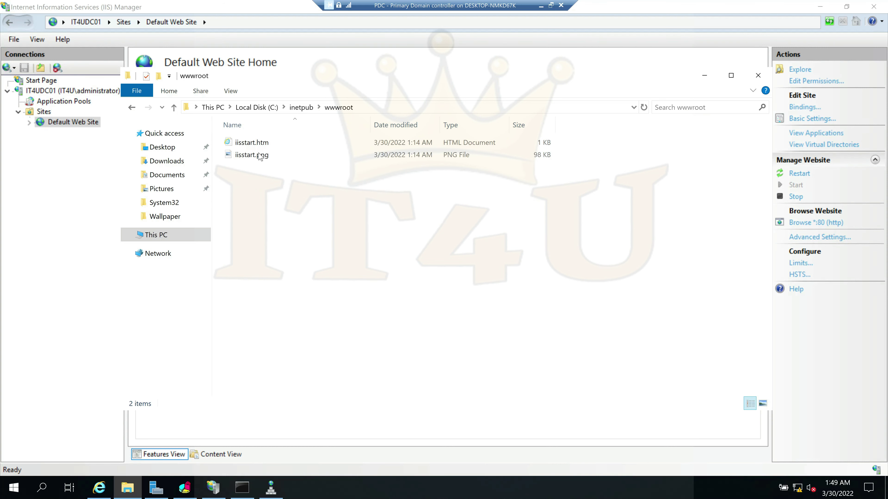
View iisstart.png in Paint and iisstart.htm in Internet Explorer, closing each and returning to the wwwroot folder.
{"action": "double_click", "coordinate": [246, 158]}
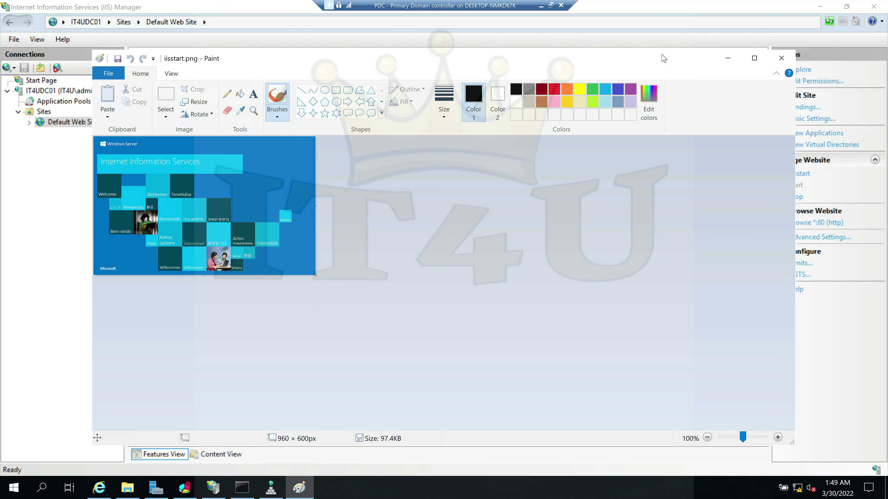
{"action": "left_click", "coordinate": [780, 59]}
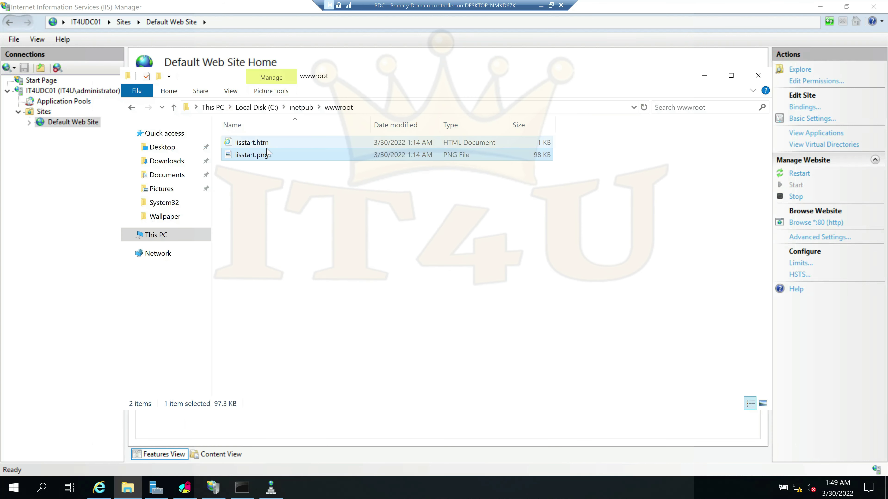
{"action": "left_click", "coordinate": [253, 144]}
{"action": "double_click", "coordinate": [253, 145]}
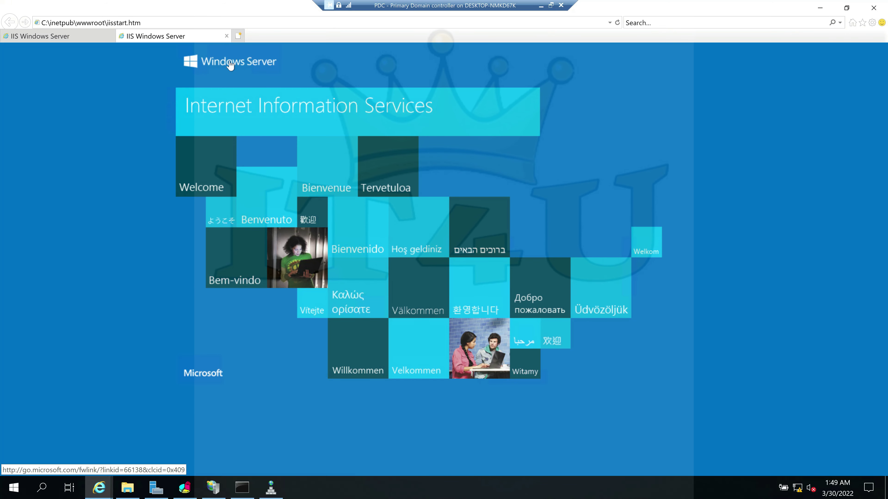
{"action": "left_click", "coordinate": [227, 36]}
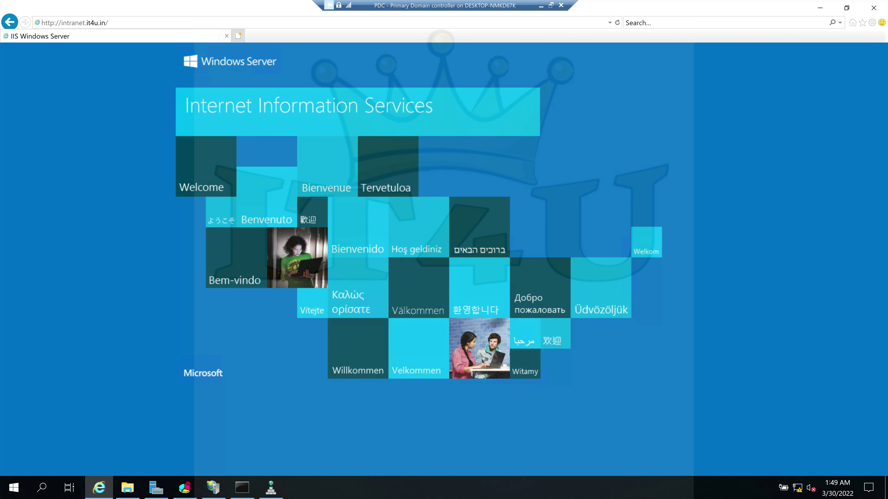
{"action": "left_click", "coordinate": [820, 8]}
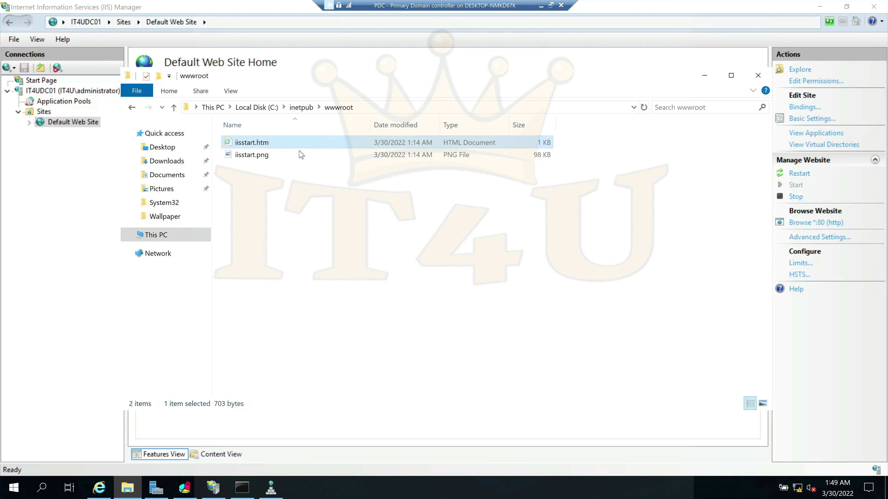
Examine the HTML source of iisstart.htm in Notepad, close it and the wwwroot folder, and minimize IIS Manager.
{"action": "right_click", "coordinate": [246, 145]}
{"action": "mouse_move", "coordinate": [314, 204]}
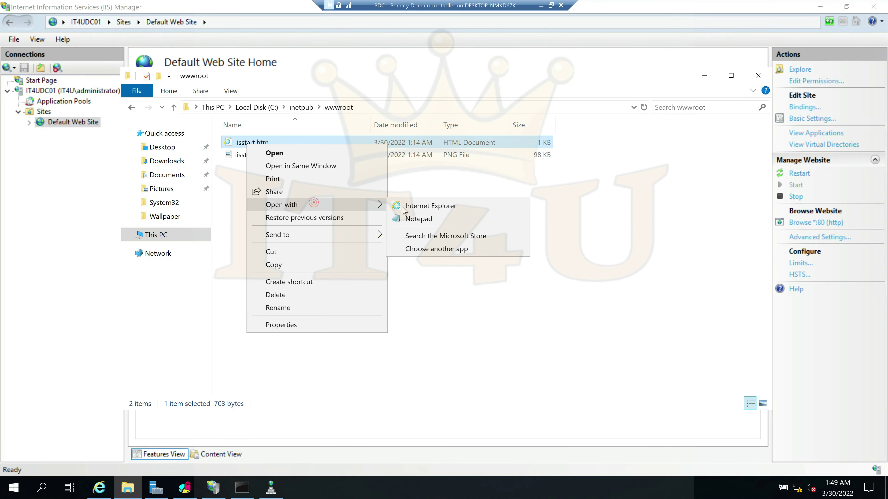
{"action": "left_click", "coordinate": [437, 218]}
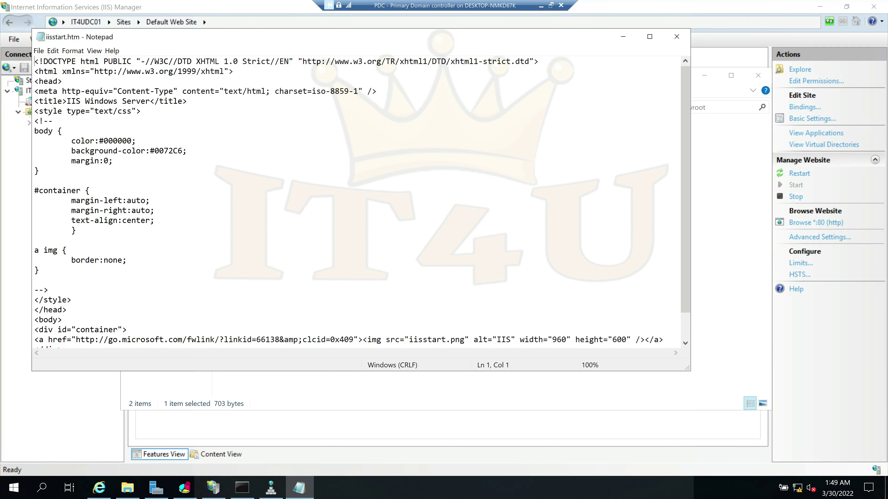
{"action": "scroll", "coordinate": [362, 201], "scroll_direction": "down", "scroll_amount": 1}
{"action": "scroll", "coordinate": [362, 200], "scroll_direction": "up", "scroll_amount": 1}
{"action": "scroll", "coordinate": [362, 200], "scroll_direction": "down", "scroll_amount": 1}
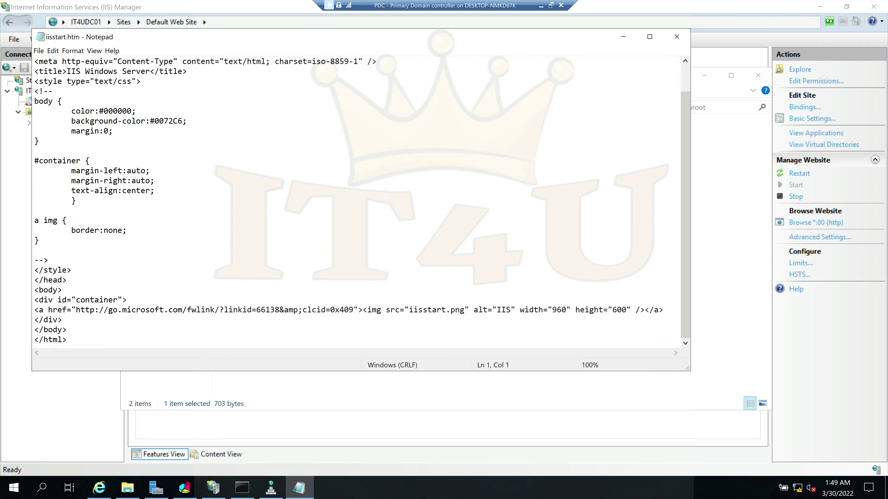
{"action": "scroll", "coordinate": [361, 200], "scroll_direction": "up", "scroll_amount": 1}
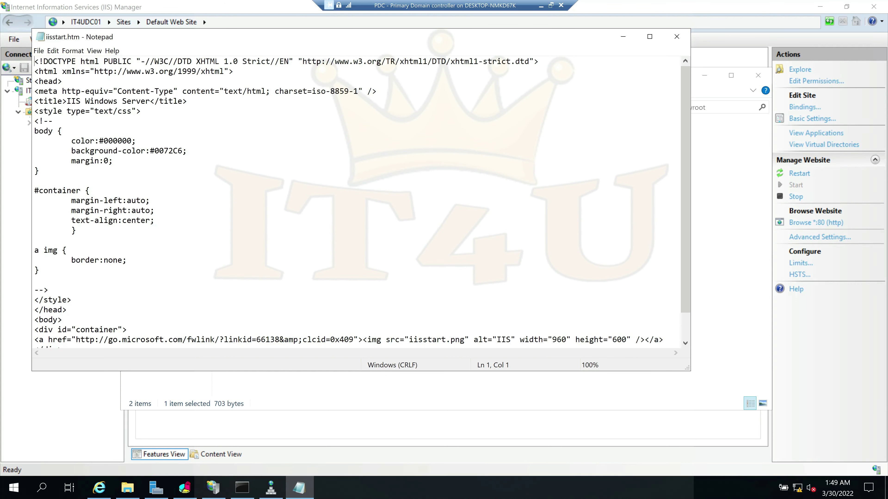
{"action": "scroll", "coordinate": [361, 200], "scroll_direction": "down", "scroll_amount": 1}
{"action": "left_click", "coordinate": [677, 36]}
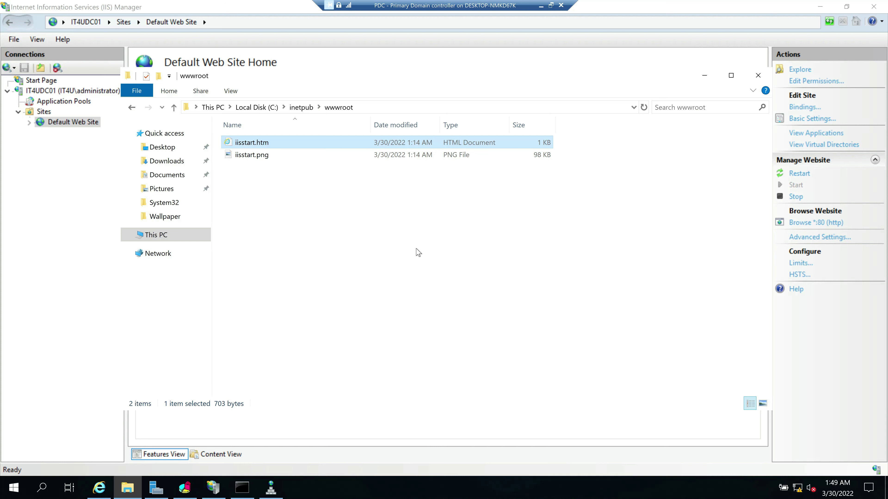
{"action": "left_click", "coordinate": [759, 78]}
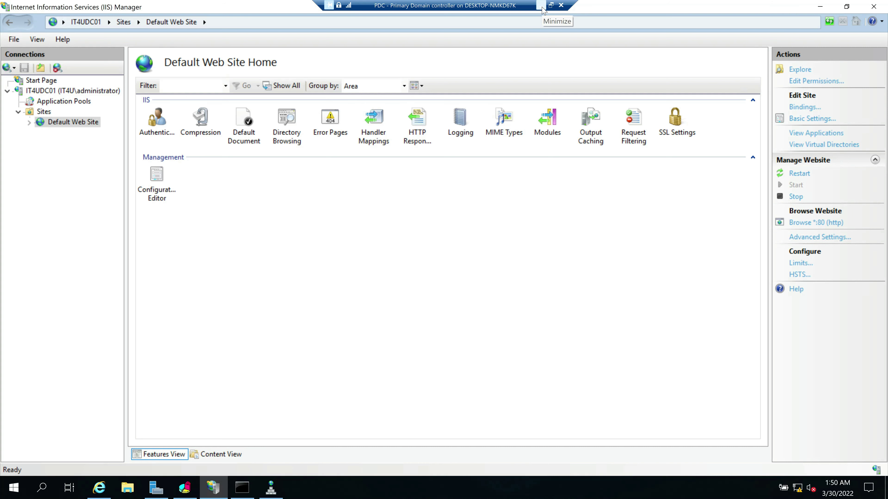
{"action": "left_click", "coordinate": [820, 7]}
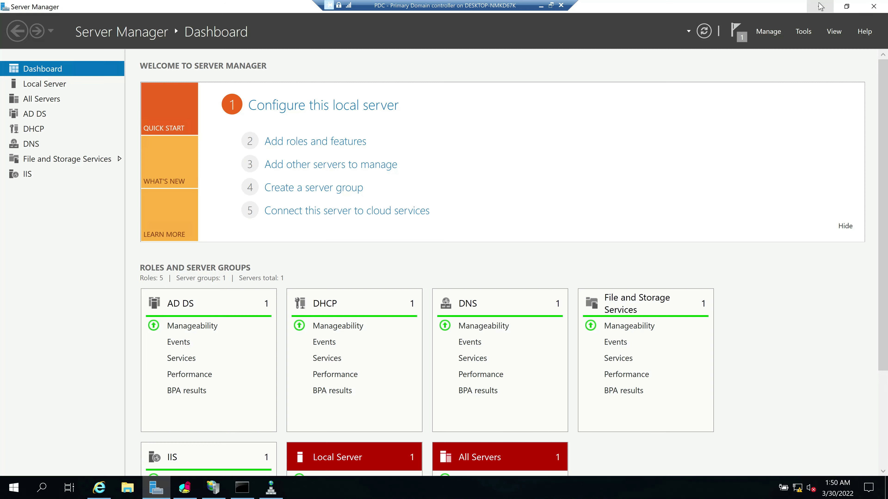